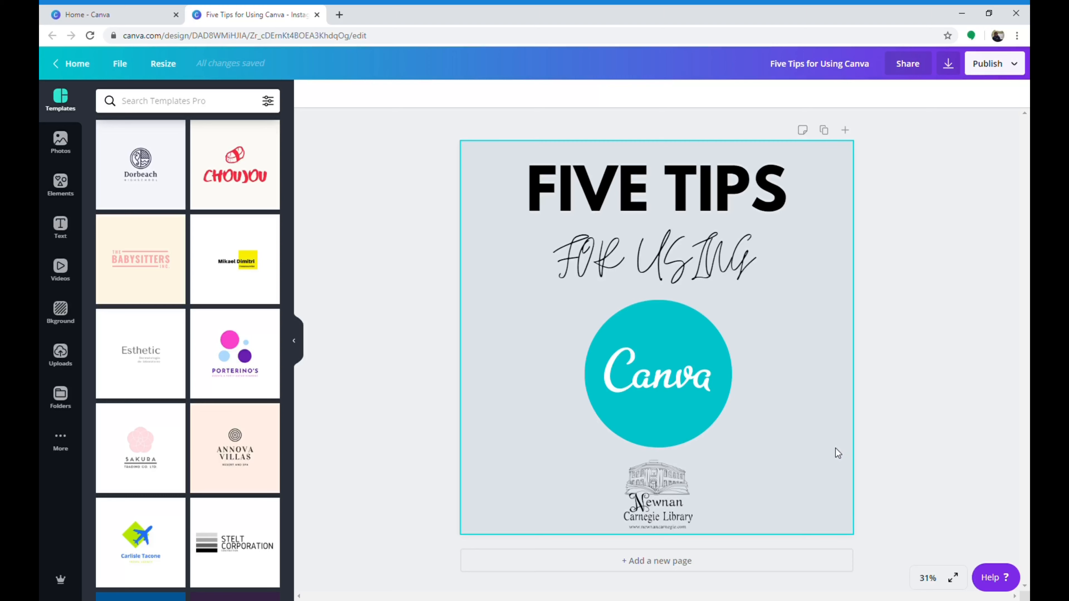
Recolour the circle of the Canva logo to light purple #9a7cd6.
left_click(630, 359)
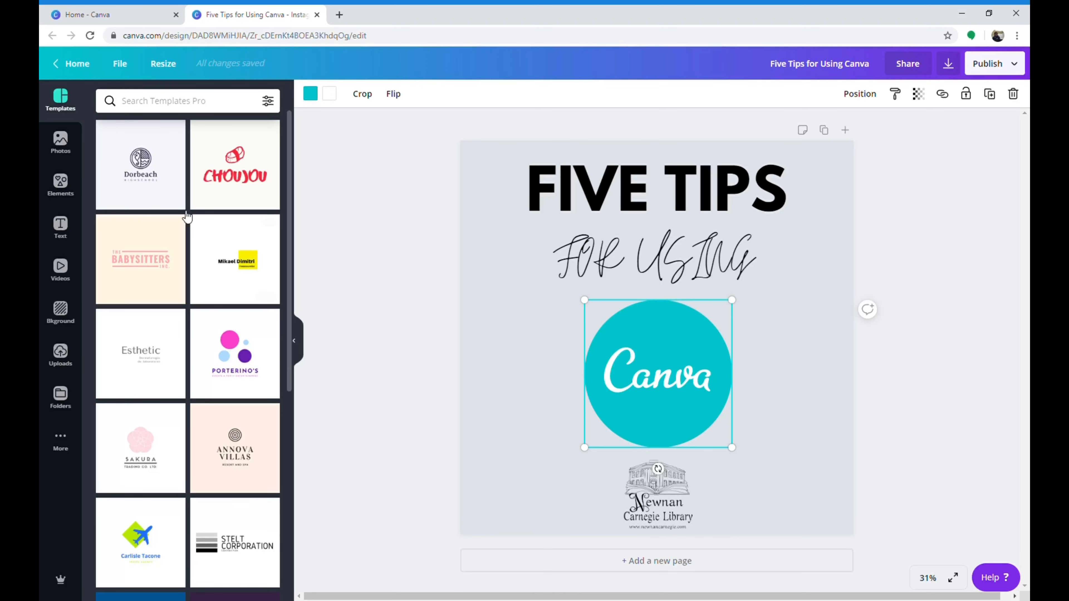
left_click(60, 184)
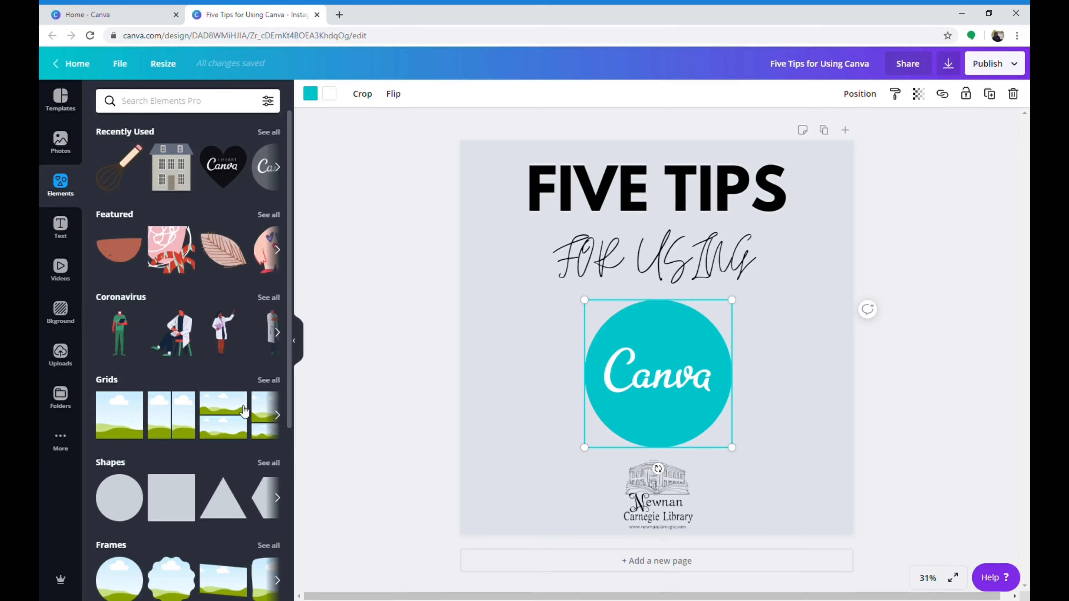
scroll(223, 366, "down", 8)
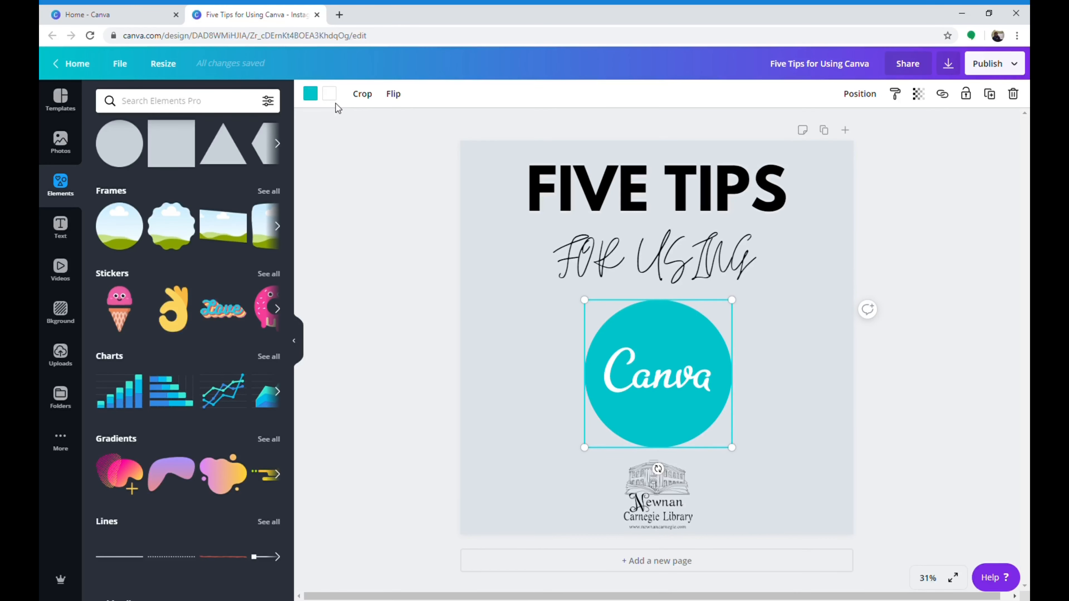
left_click(311, 93)
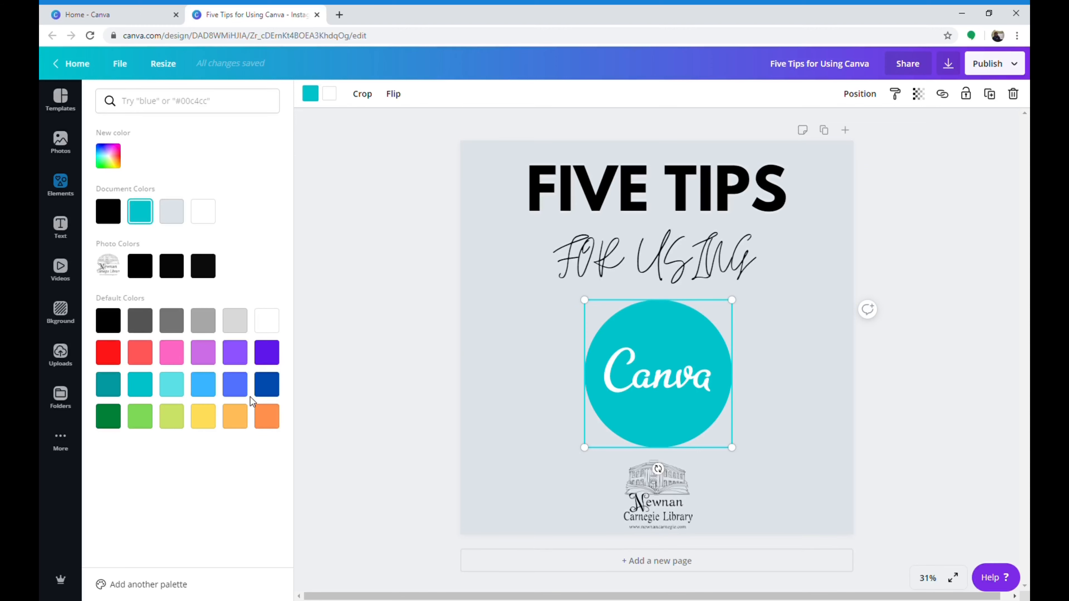
left_click(267, 352)
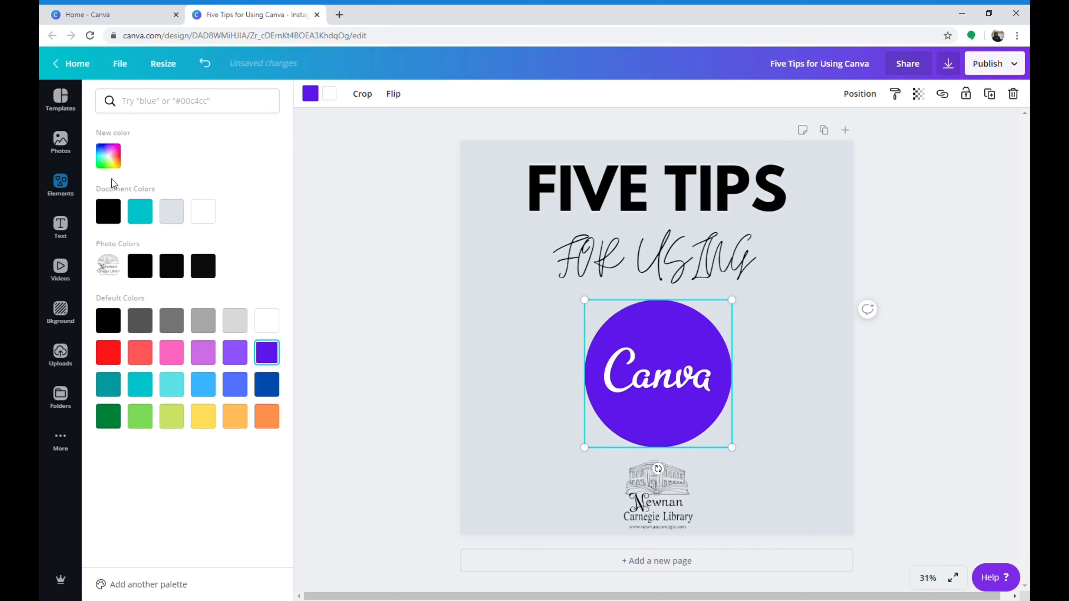
left_click(108, 162)
left_click_drag(251, 199, 177, 200)
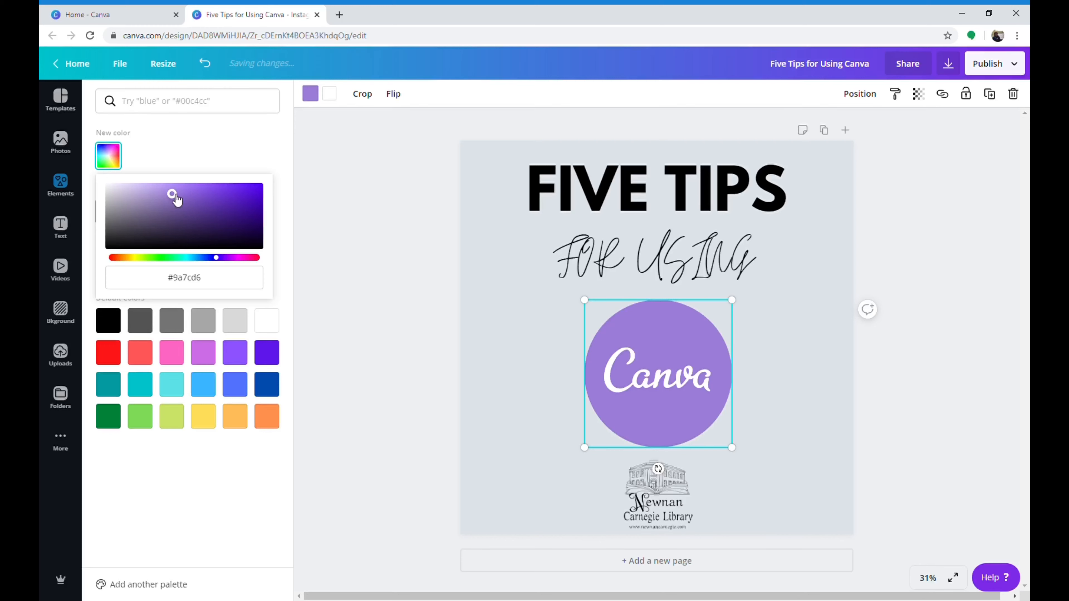
left_click(313, 265)
Recolour the Canva logo's lettering to black and then to the light grey document colour.
left_click(329, 93)
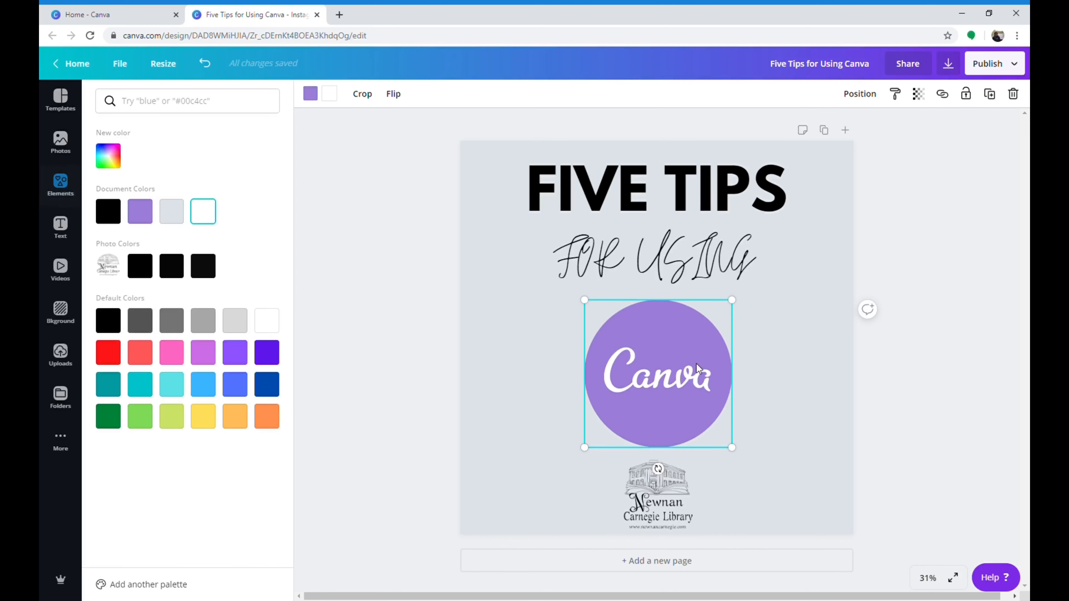
left_click(108, 212)
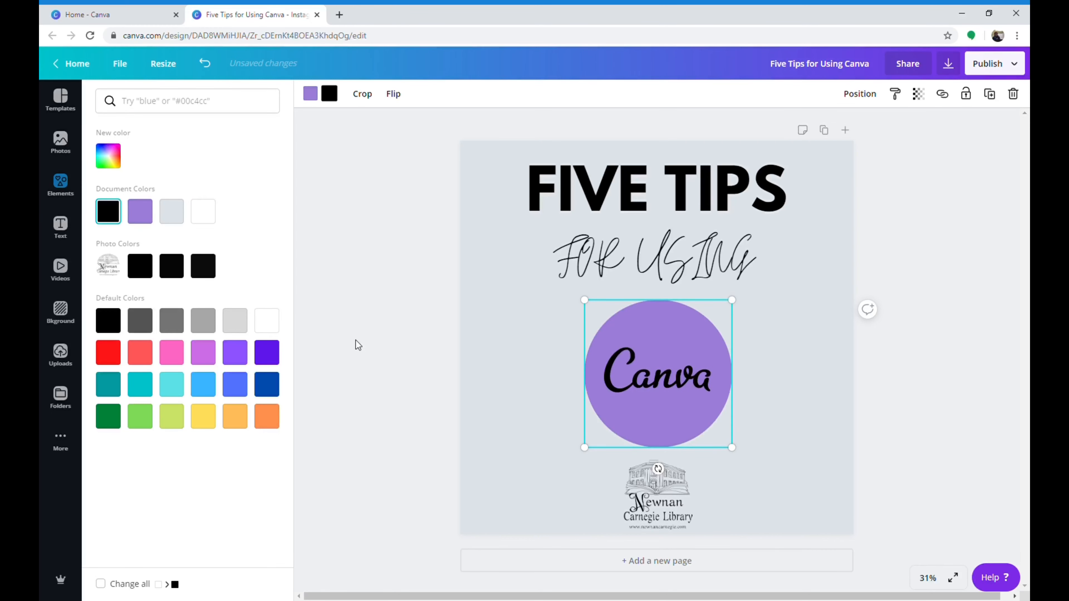
left_click(175, 216)
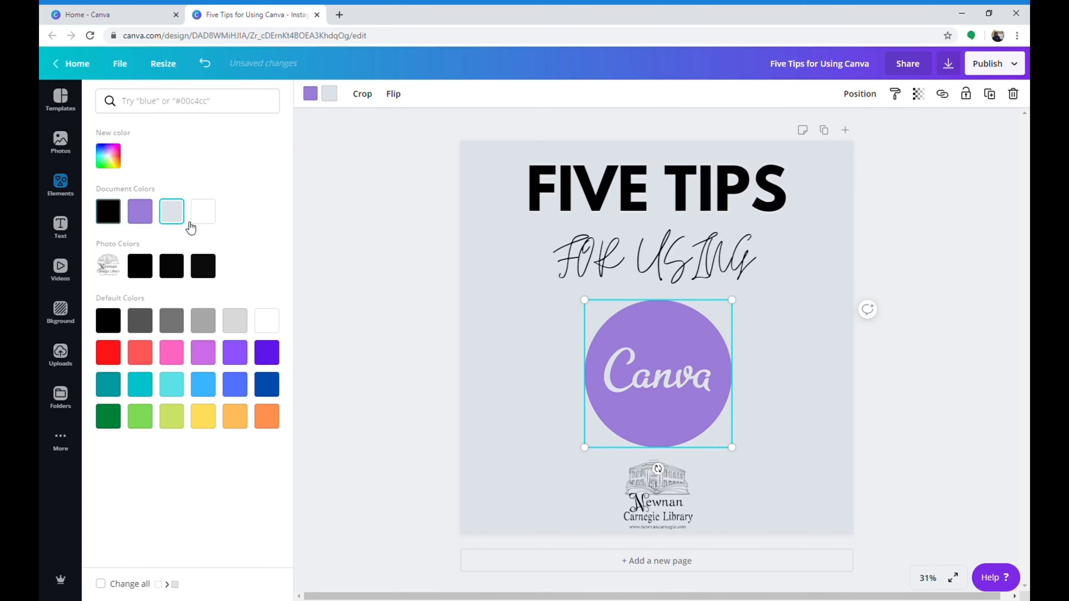
left_click(379, 337)
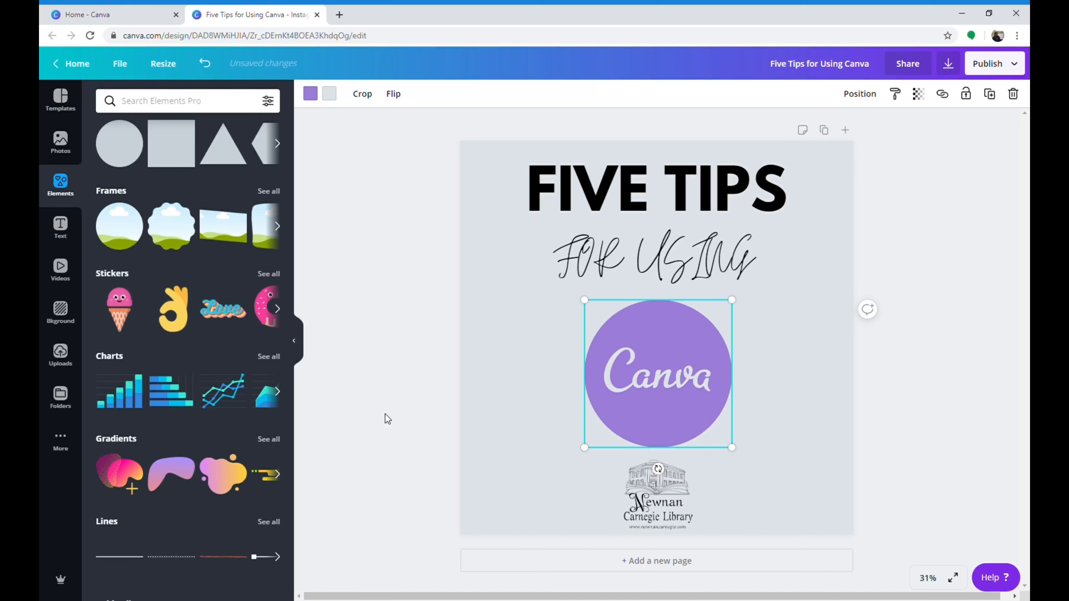
Add the pink ice cream cone sticker to the page and delete it again.
left_click(126, 316)
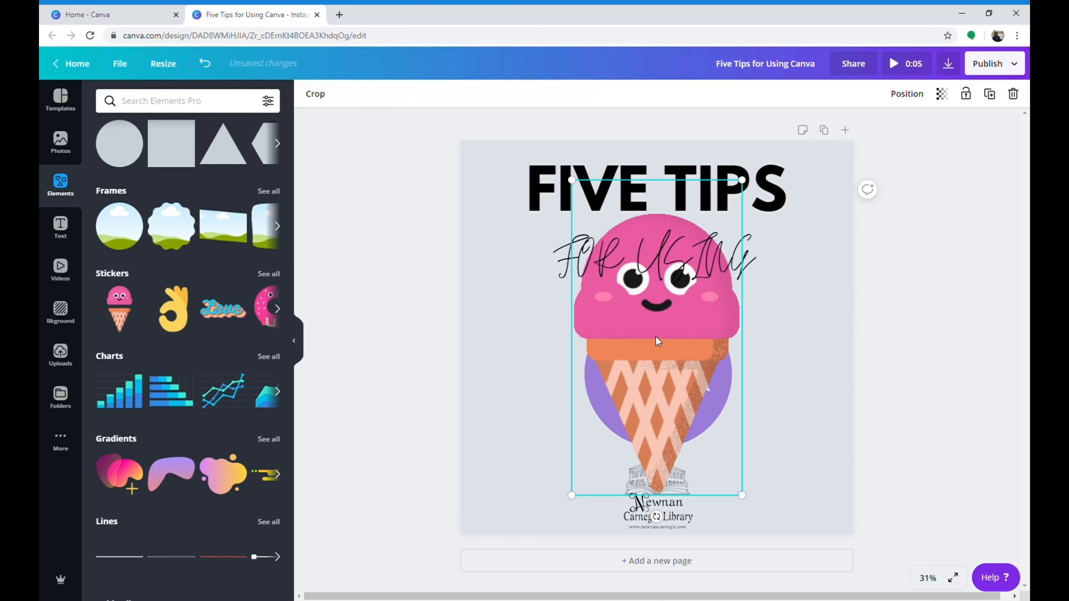
key("Delete")
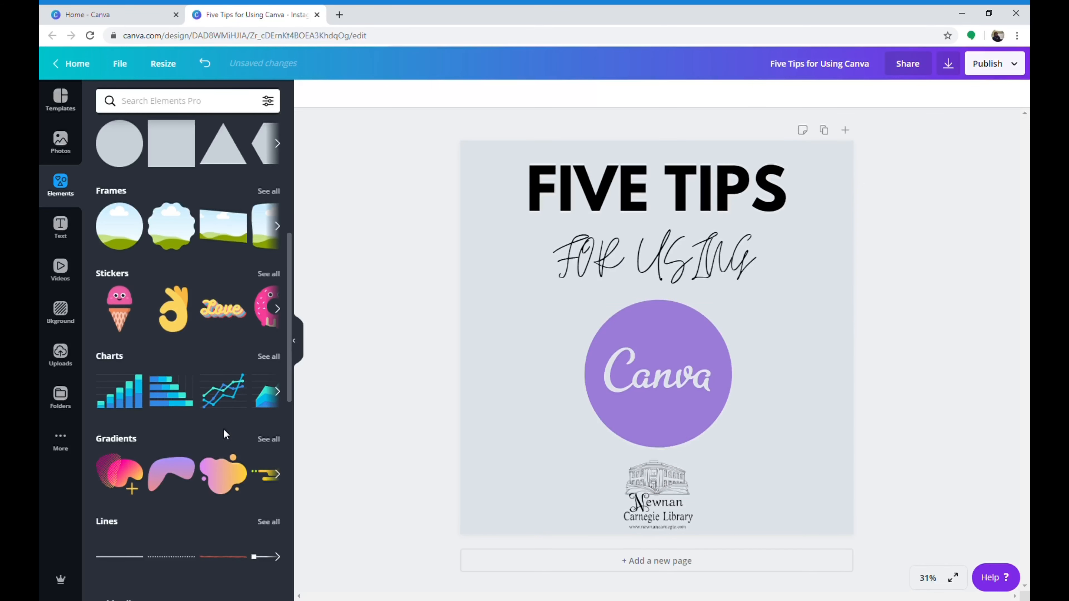
Add the red Bold Foliage plant to the page and recolour its darker red leaves to #290606.
scroll(224, 429, "down", 5)
scroll(224, 429, "down", 3)
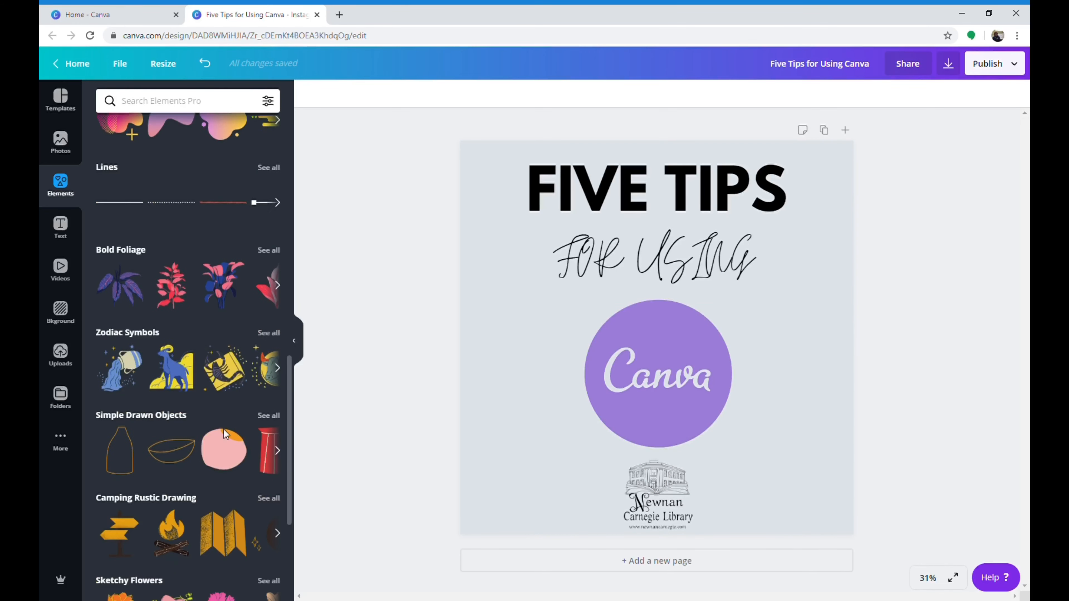
left_click(171, 285)
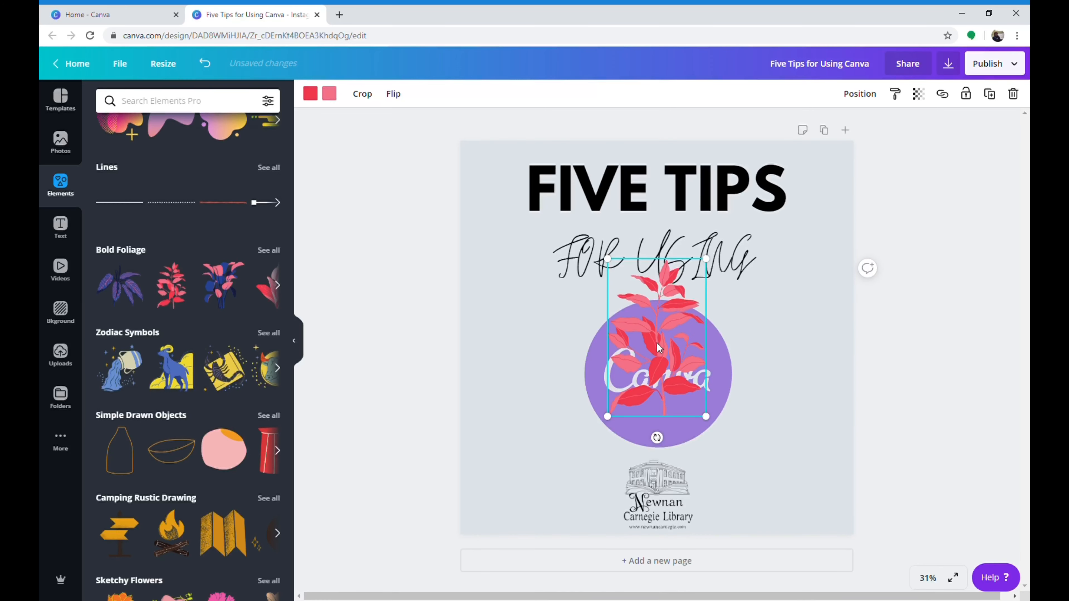
left_click(315, 99)
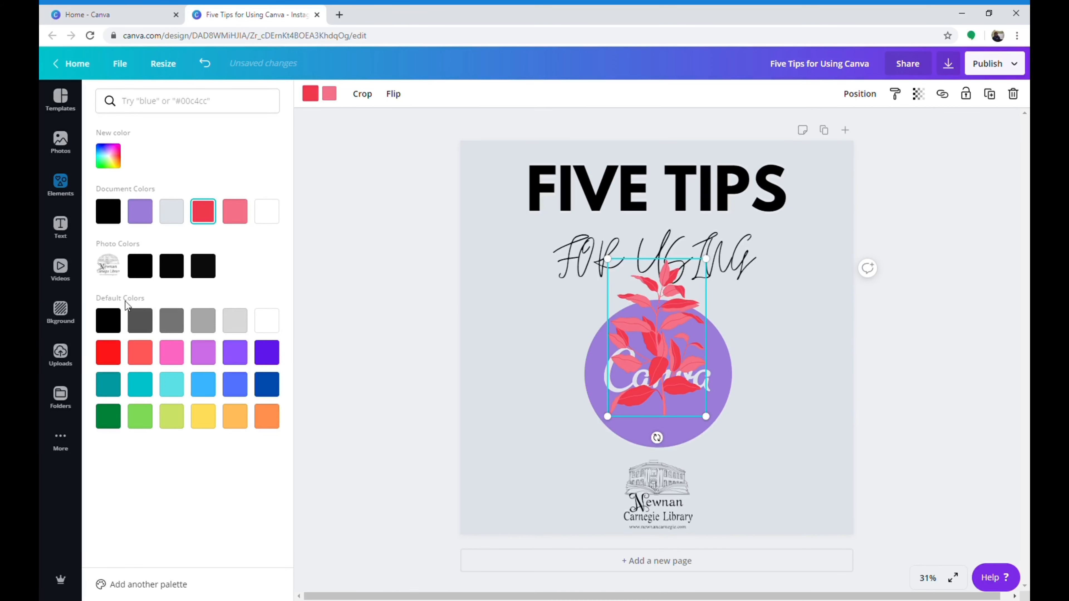
left_click(140, 320)
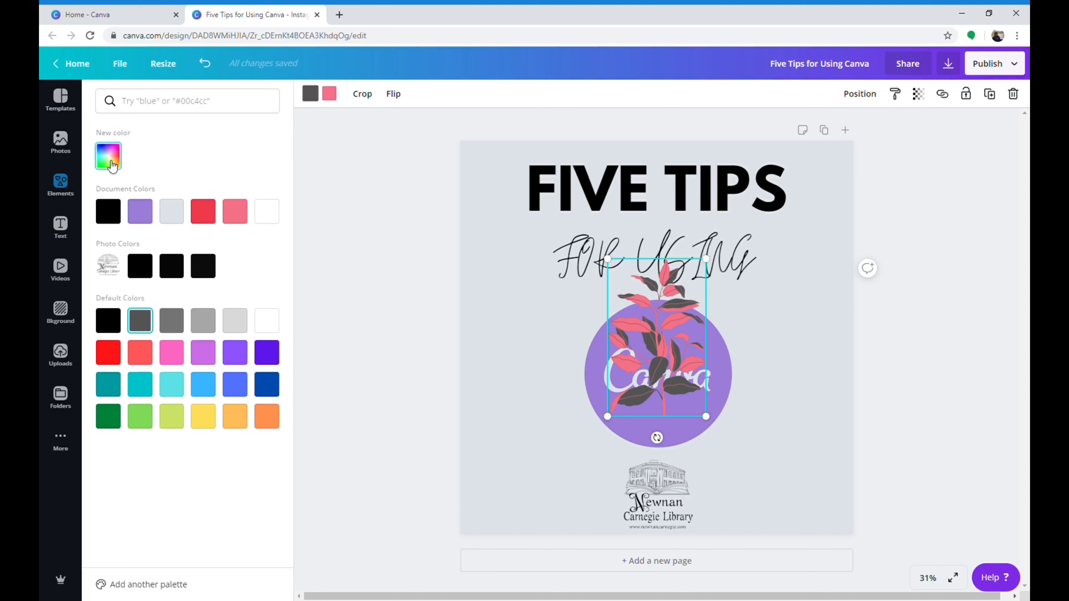
left_click(111, 165)
left_click_drag(114, 229, 241, 244)
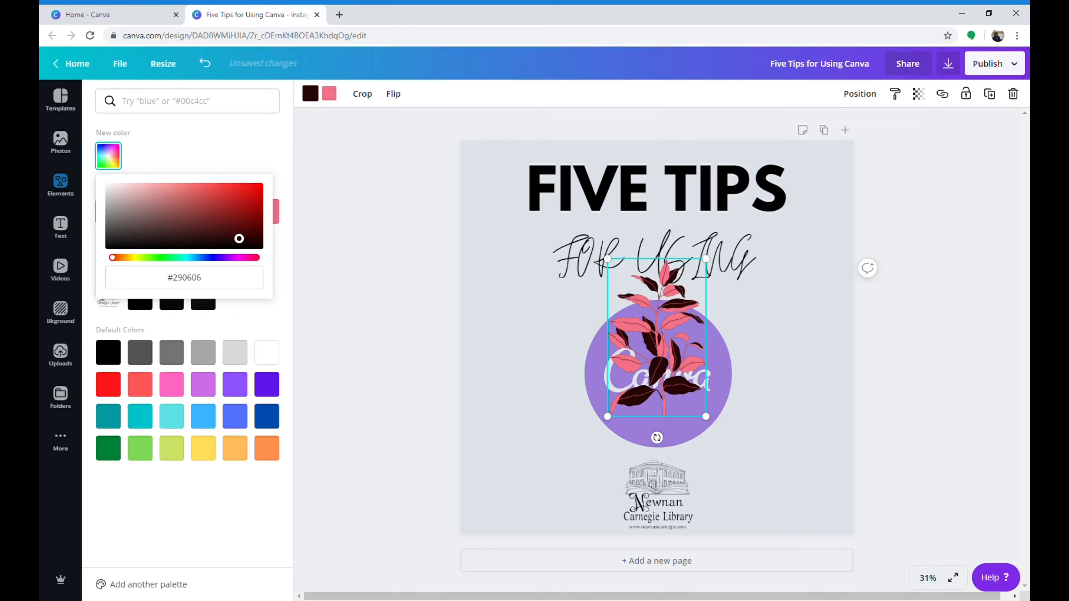
left_click(629, 329)
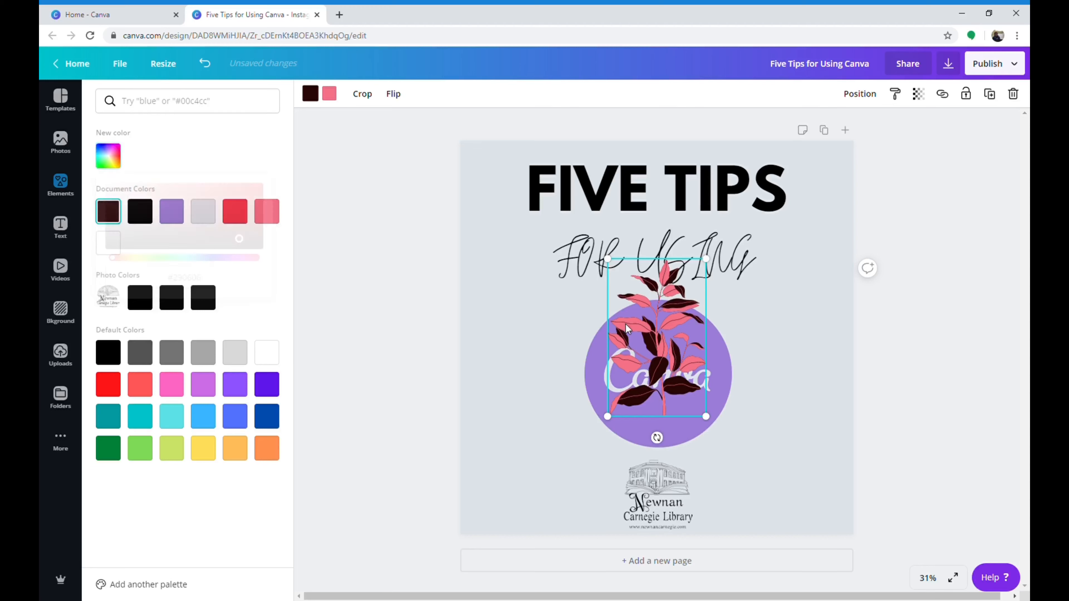
Recolour the plant's pink leaves to dark brown #491818.
left_click(330, 96)
left_click(108, 211)
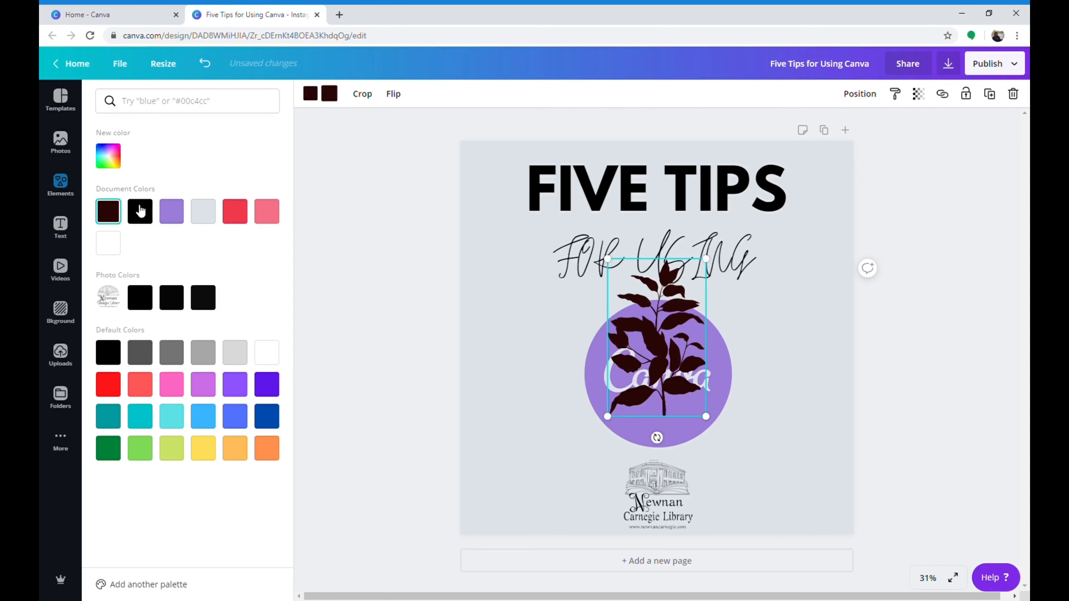
left_click(109, 156)
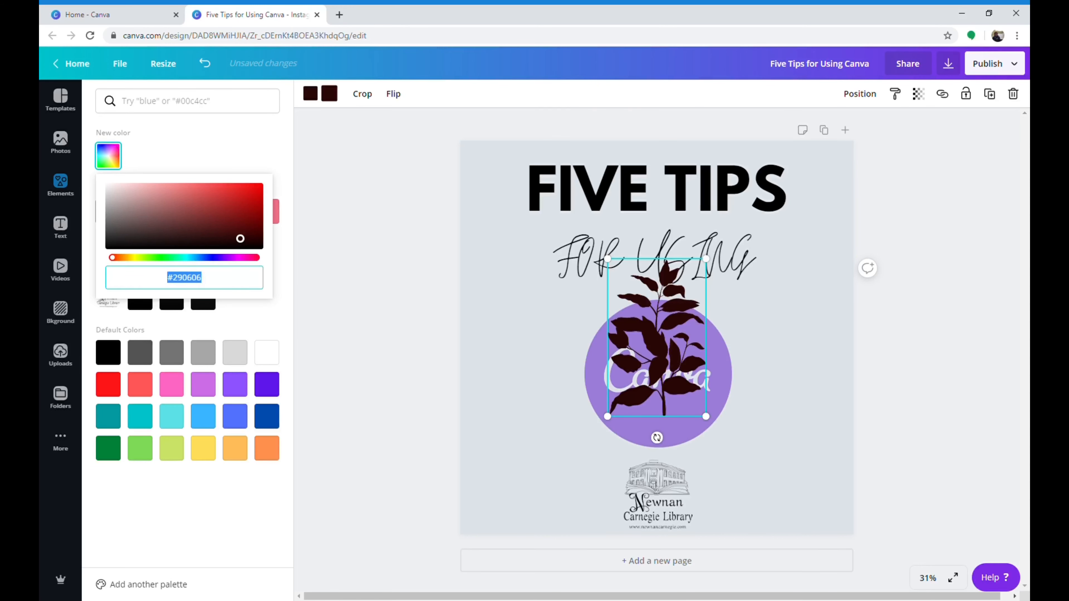
left_click_drag(240, 238, 214, 232)
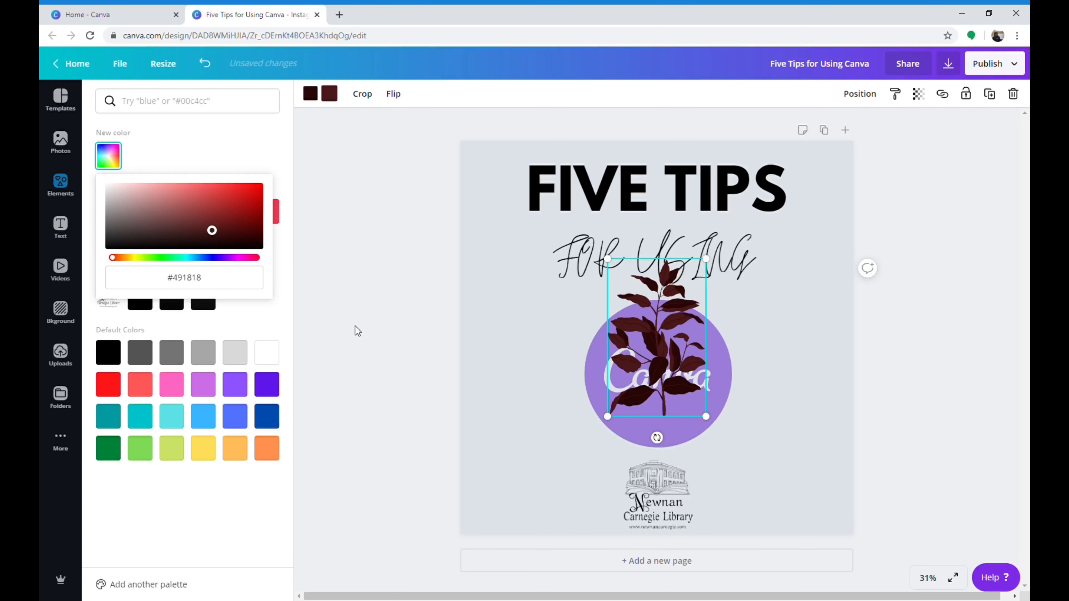
left_click(354, 326)
Move the plant beside the Canva logo, delete it, and undo the earlier edits back to the logo's original turquoise and white.
left_click_drag(681, 341, 548, 347)
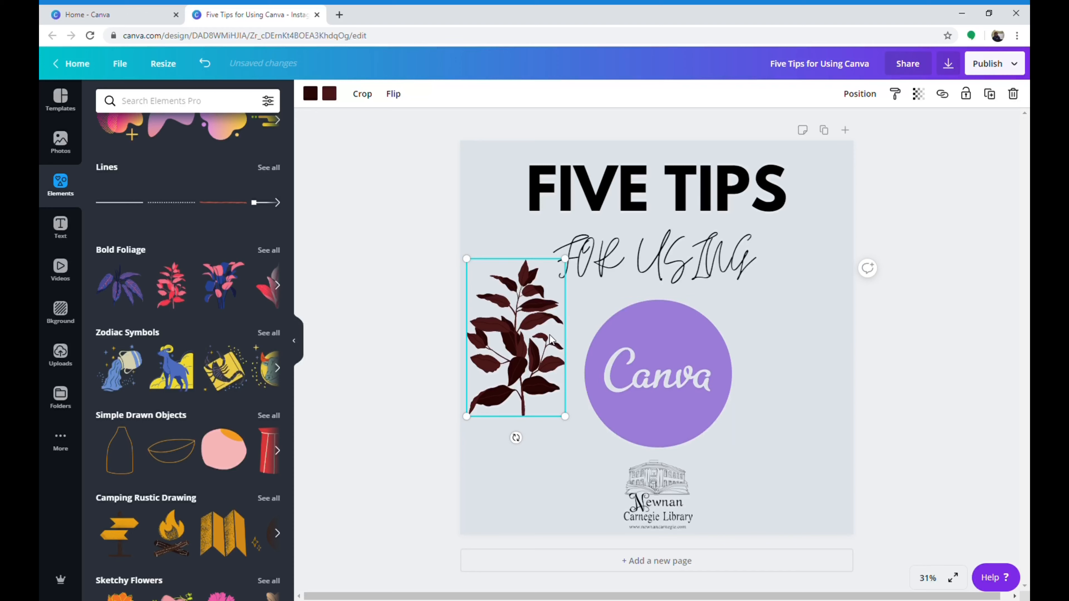
key("Delete")
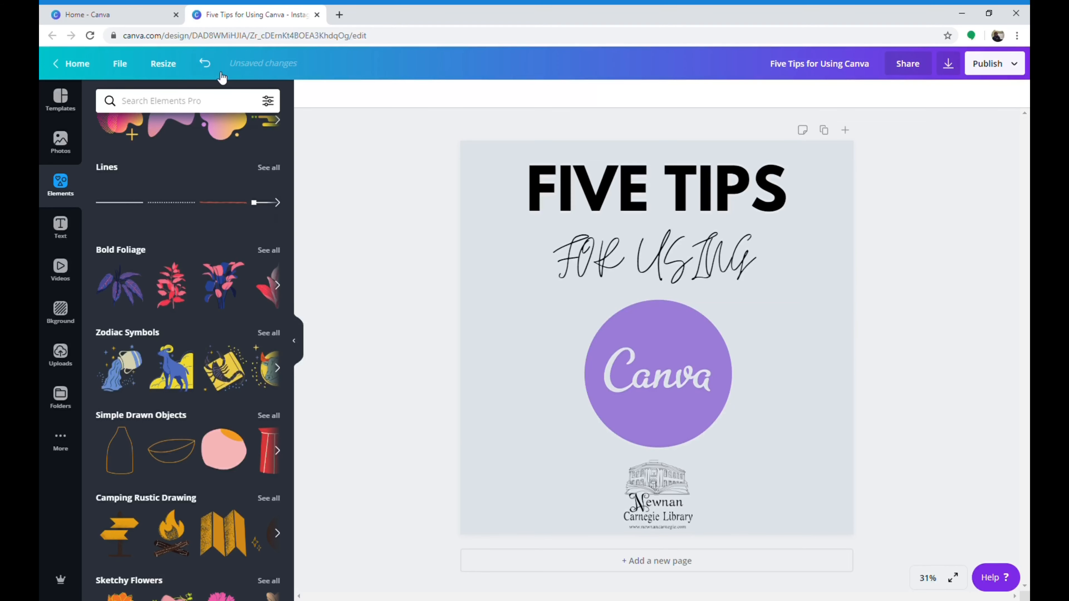
left_click(207, 65)
left_click(206, 65)
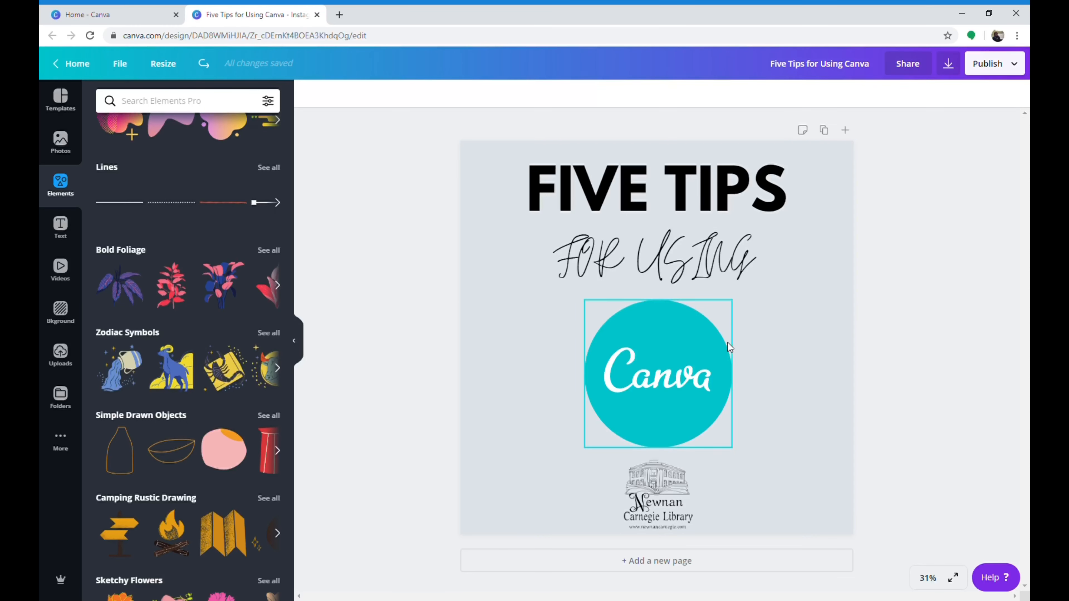
Replace the Newnan Carnegie Library logo below the circle with the uploaded white-background version and shrink it.
left_click(660, 511)
key("Delete")
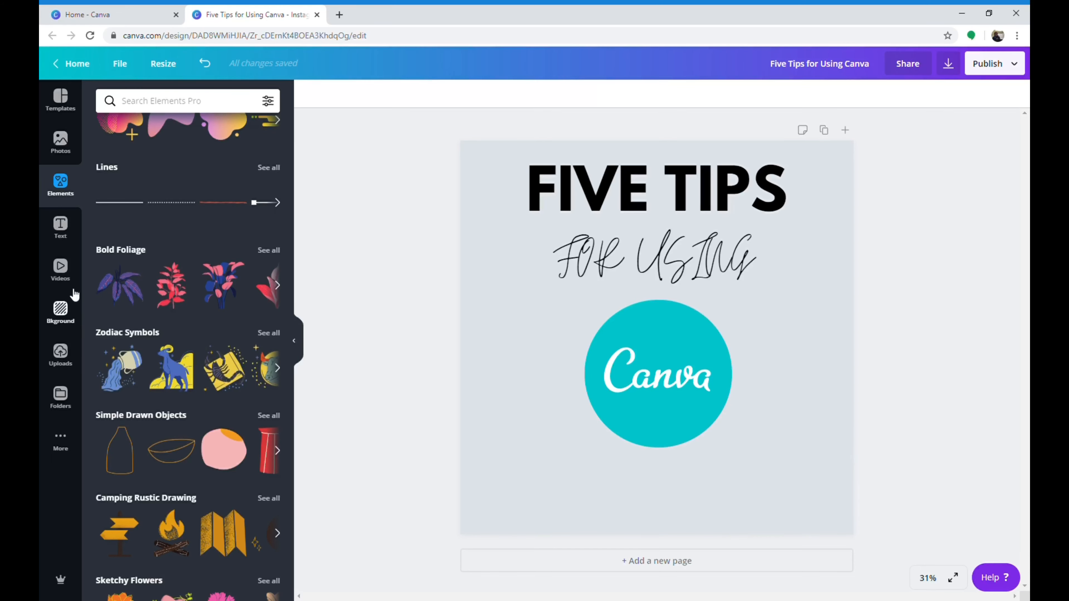
left_click(60, 353)
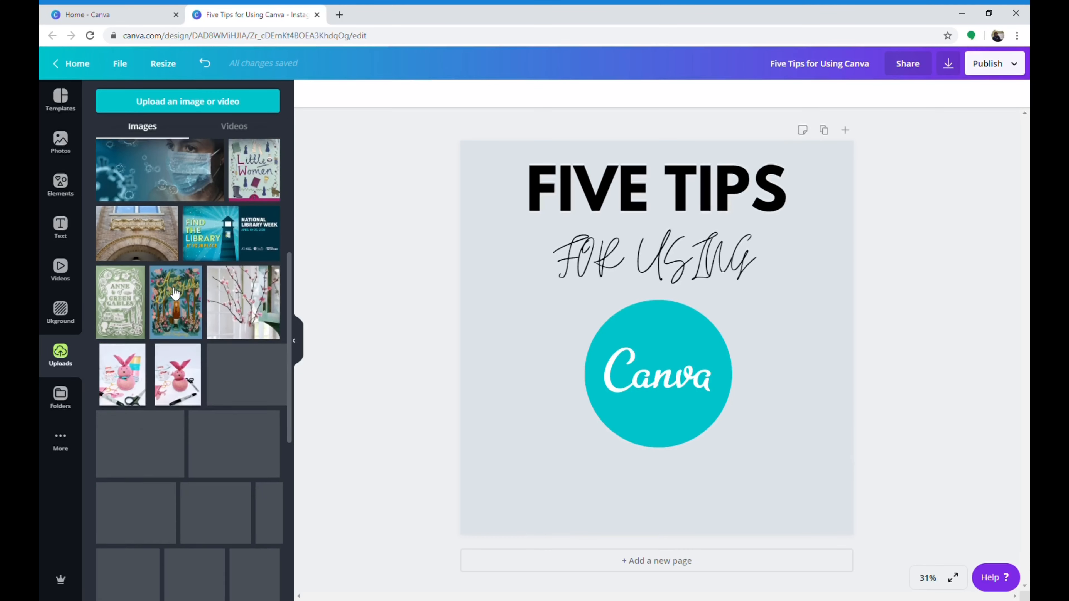
scroll(175, 294, "down", 15)
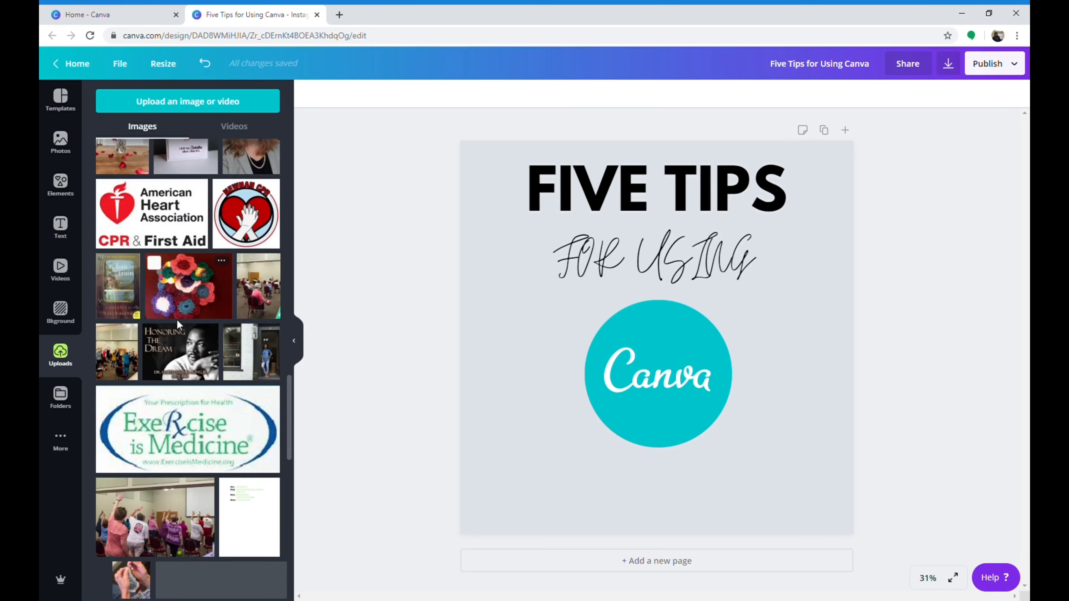
scroll(177, 322, "down", 15)
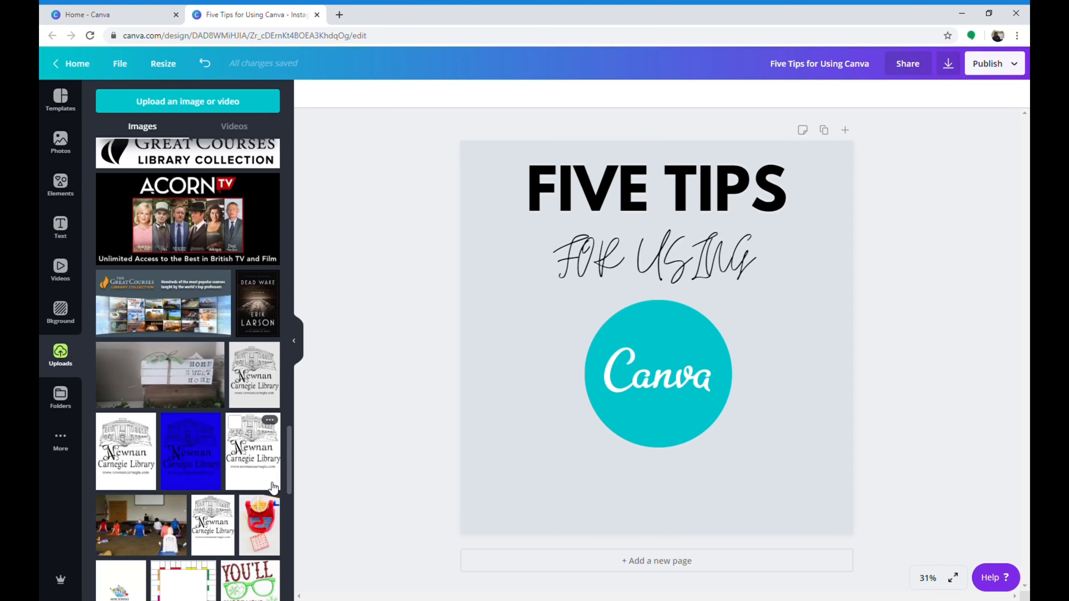
left_click(273, 487)
left_click_drag(665, 468, 665, 405)
left_click_drag(578, 414, 673, 309)
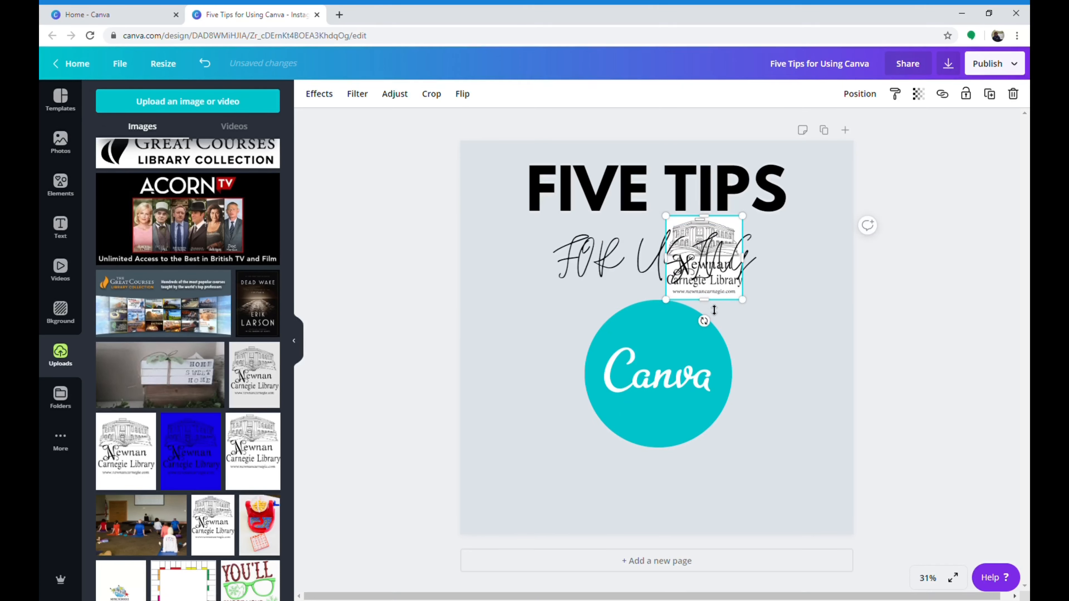
Move the white-background library logo beneath the Canva circle at the page's lower edge, and reposition the FOR USING text under FIVE TIPS.
left_click(833, 305)
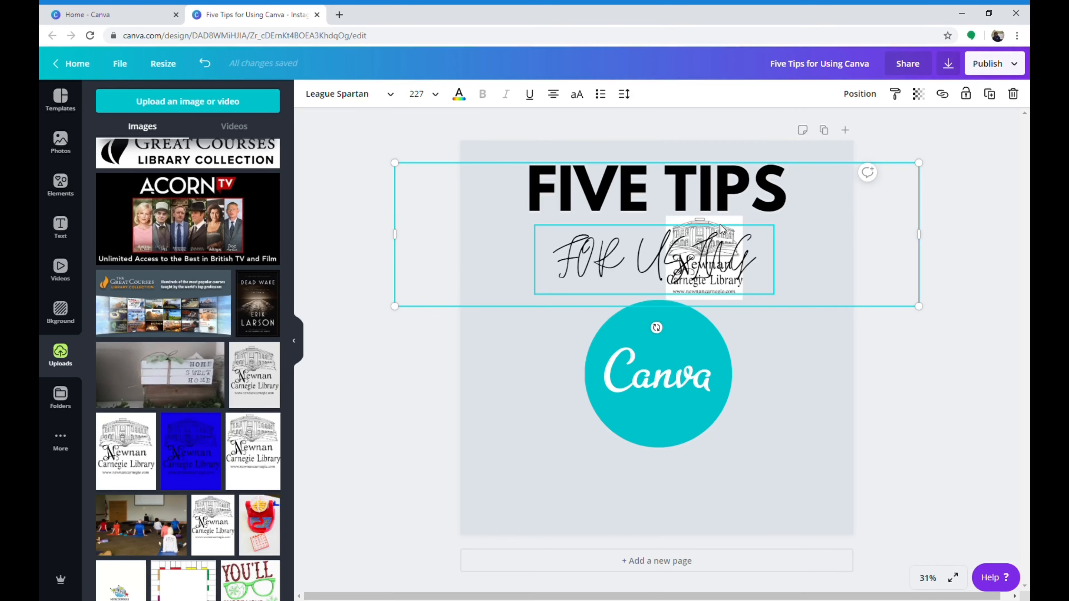
left_click(737, 233)
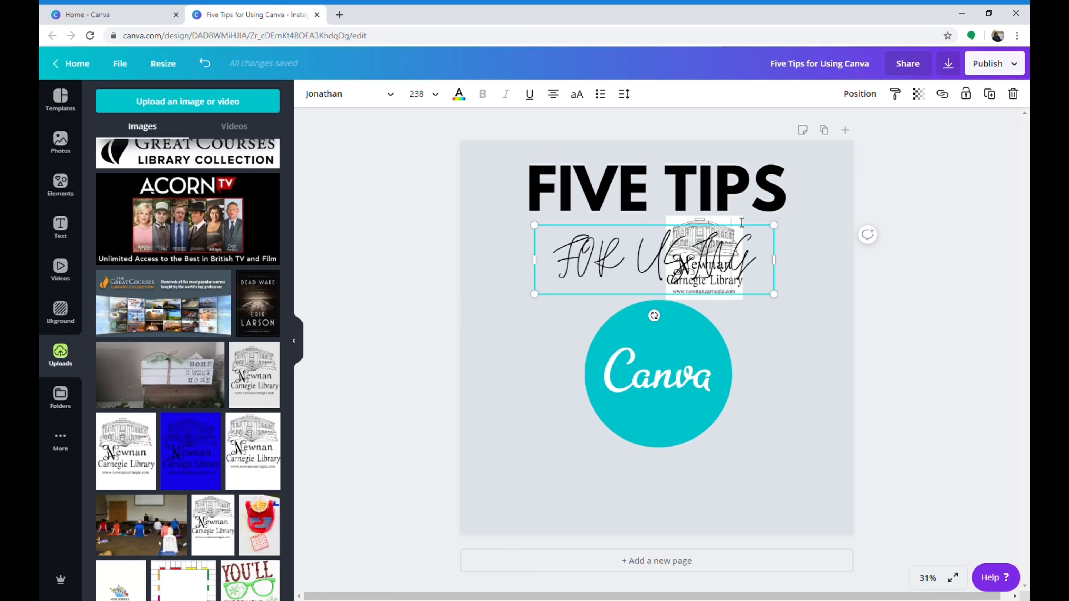
left_click_drag(686, 302, 689, 314)
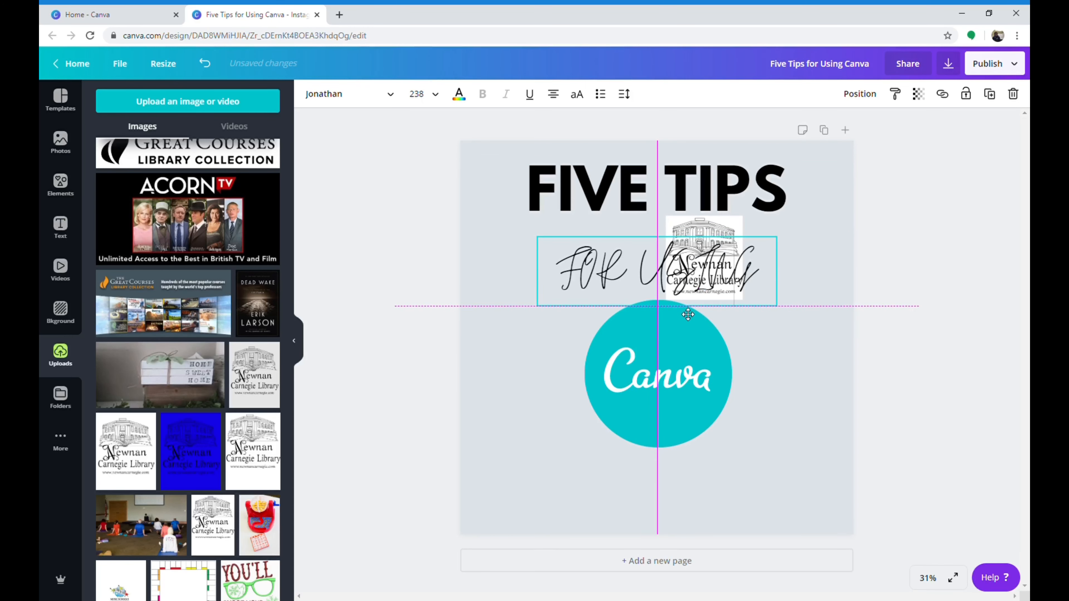
left_click_drag(698, 273, 709, 487)
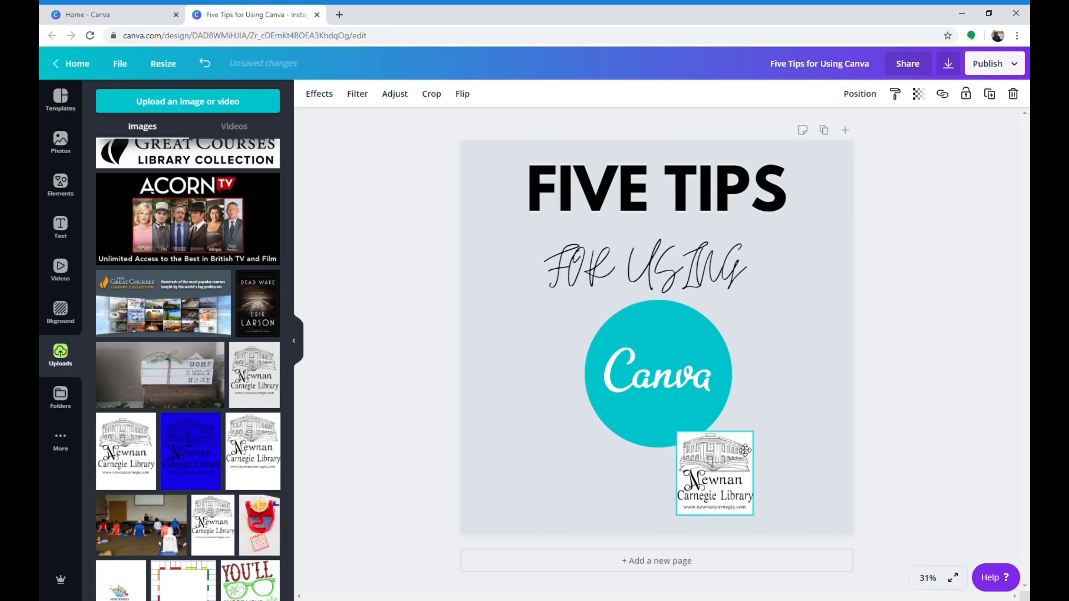
left_click_drag(634, 264, 637, 253)
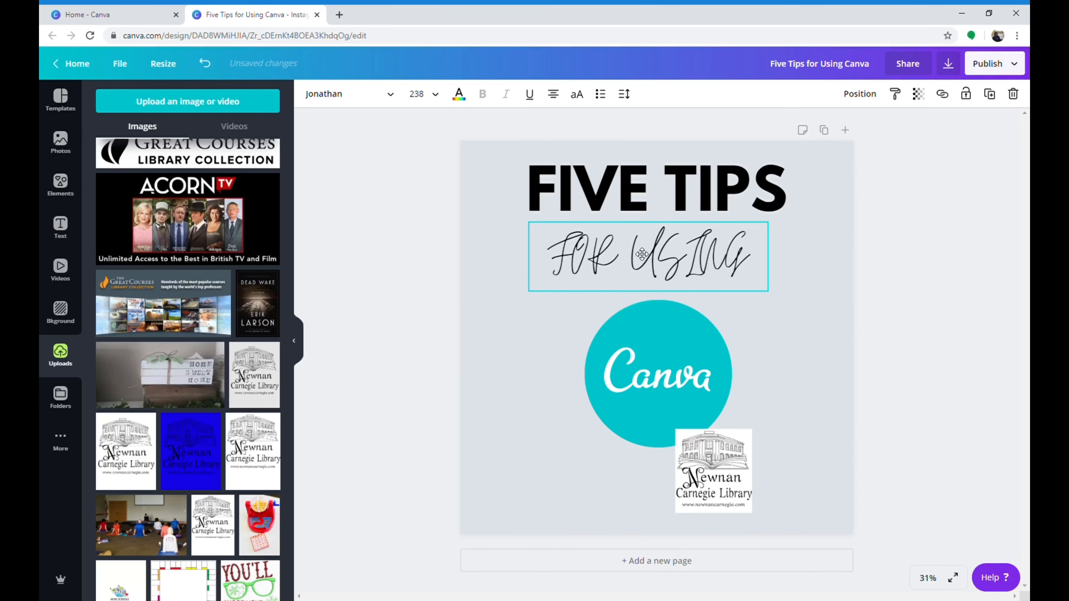
left_click_drag(732, 480, 686, 501)
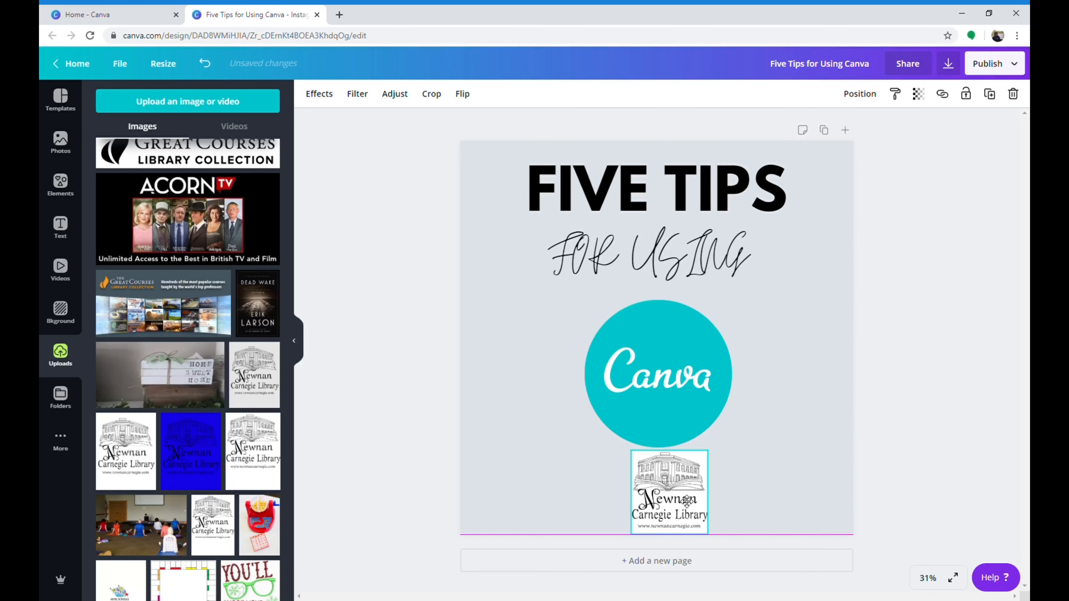
Shrink the white-background library logo slightly and position it beneath the Canva circle at the page's lower edge.
left_click_drag(714, 460, 702, 469)
left_click_drag(649, 507, 653, 507)
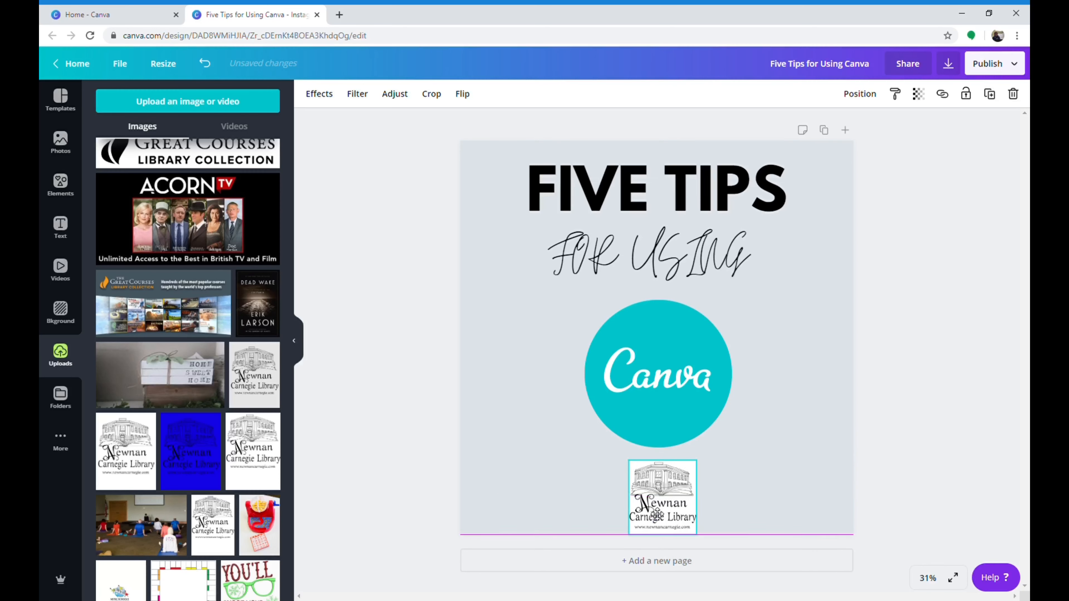
left_click(731, 486)
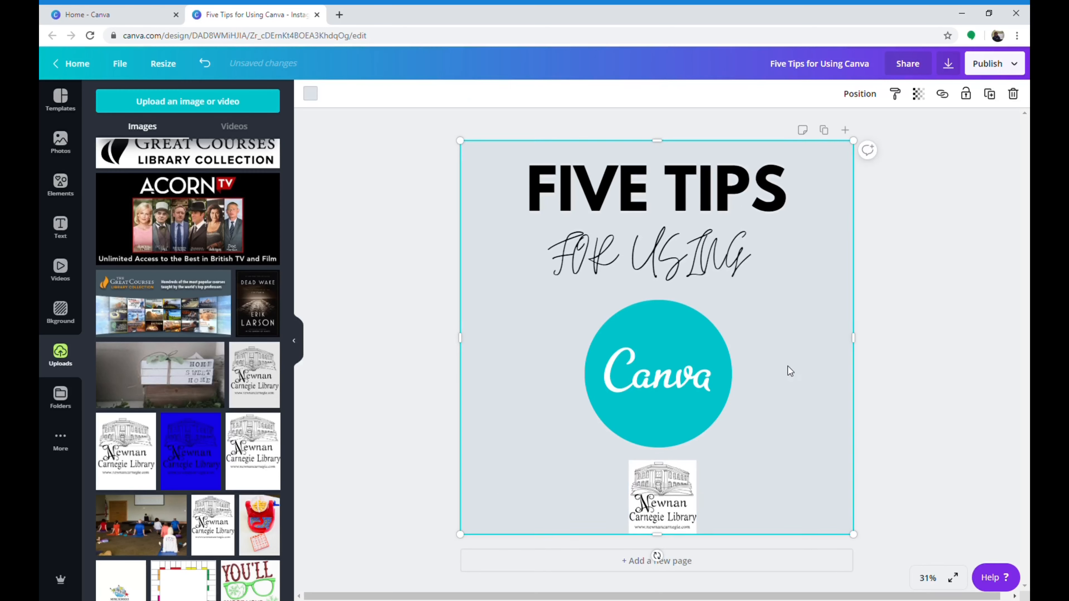
Remove the white background from the Newnan Carnegie Library logo with Background Remover.
left_click(666, 497)
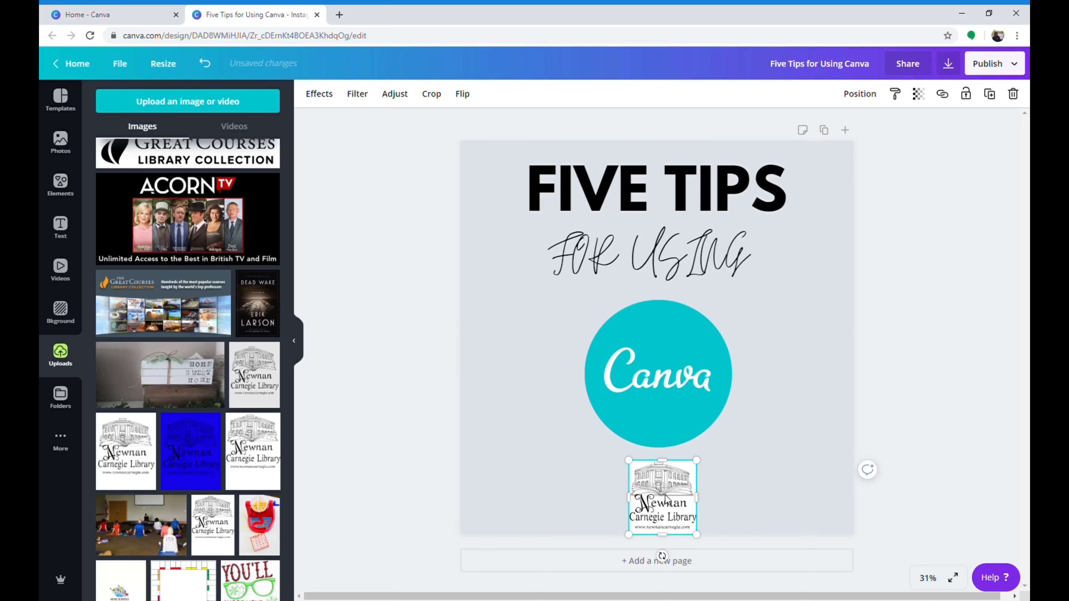
left_click(320, 94)
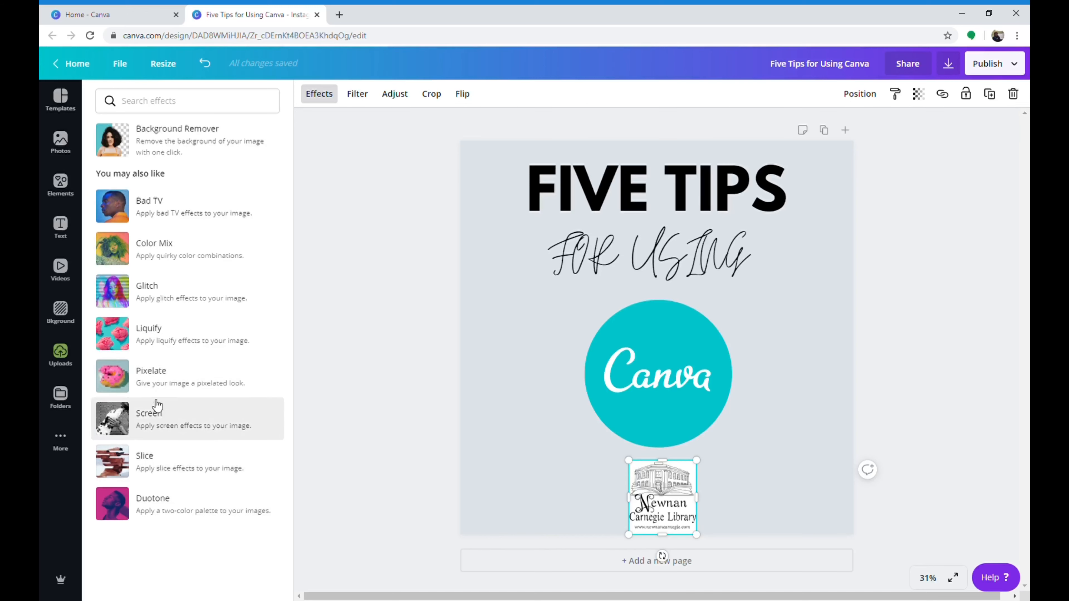
left_click(177, 376)
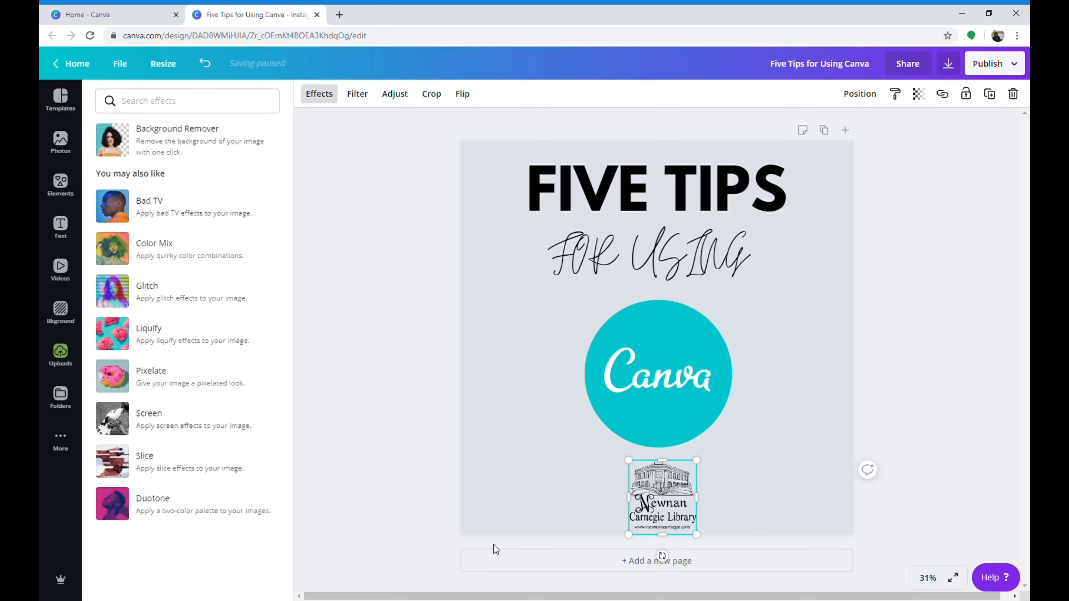
left_click(825, 458)
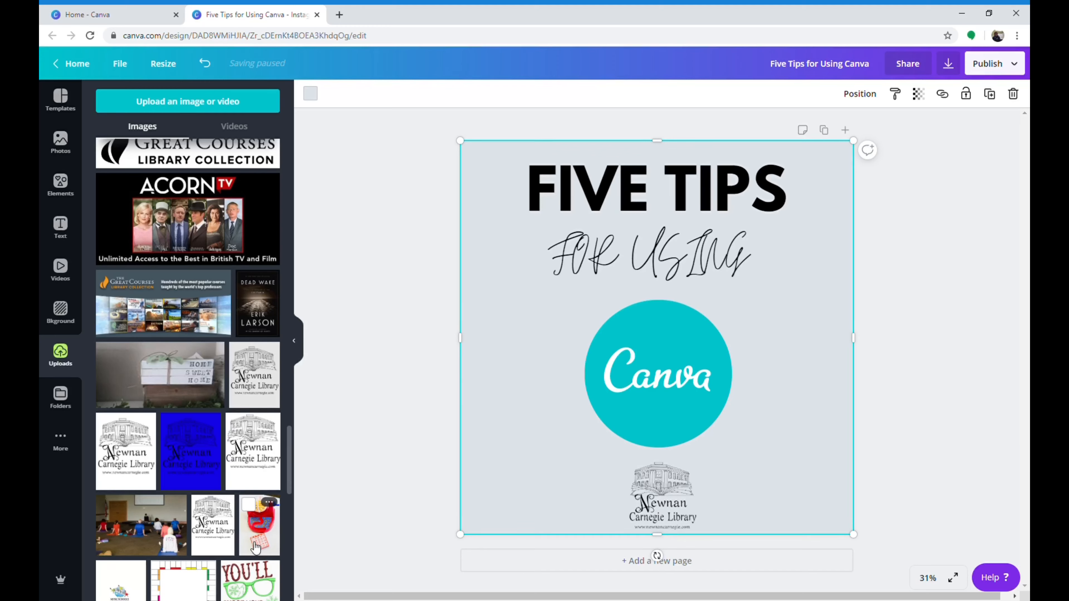
Add the uploaded bingo machine photo to the page, shrink it, and place it beside the Canva circle.
left_click(269, 531)
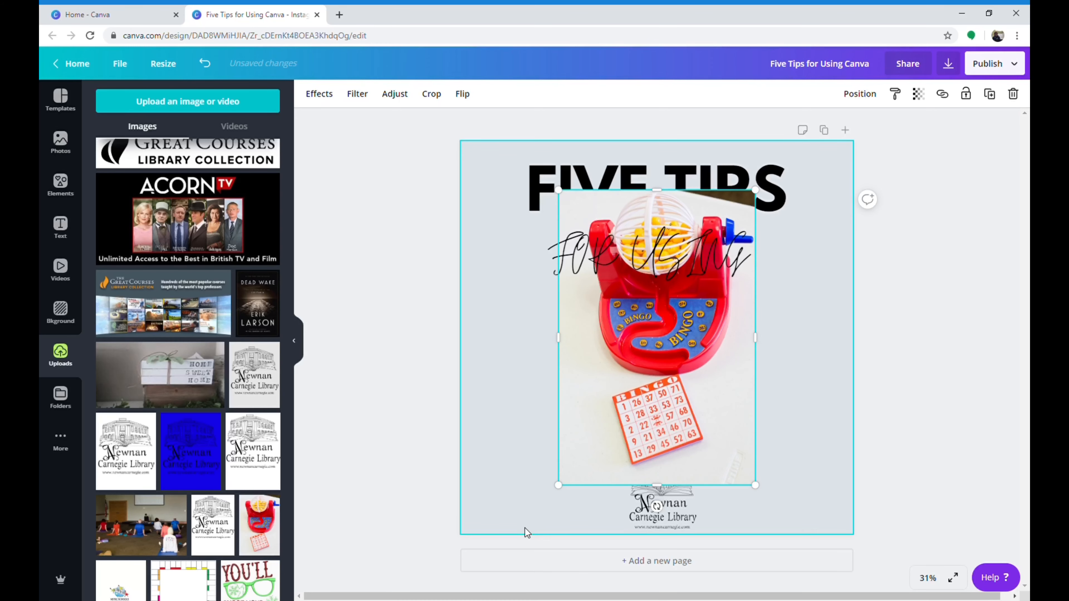
left_click_drag(565, 500, 646, 354)
left_click_drag(700, 319, 515, 450)
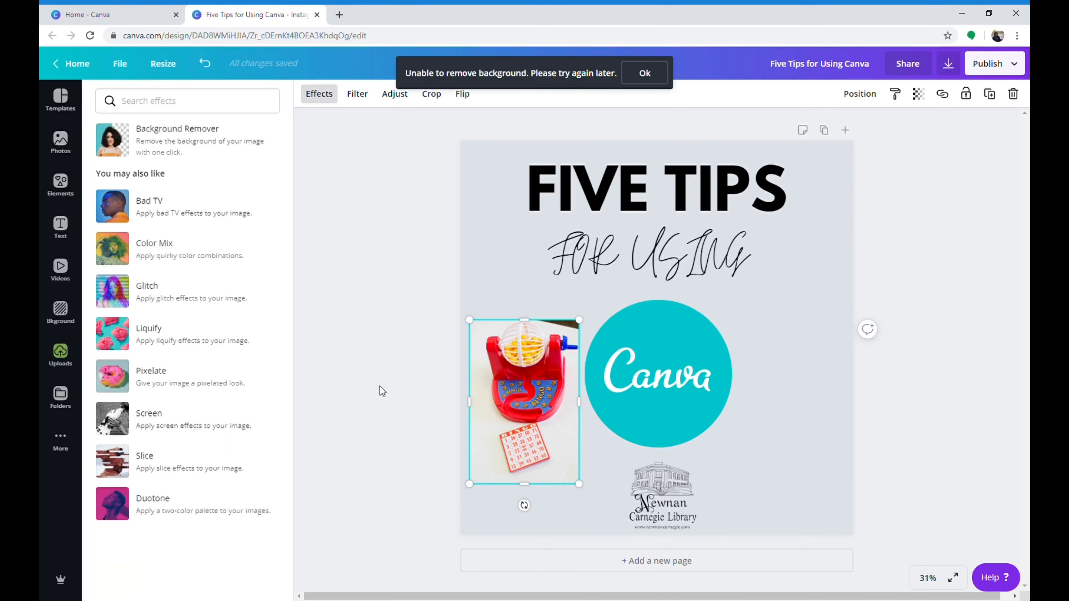
Move the bingo photo over the Canva circle and remove its background with Background Remover.
left_click(644, 73)
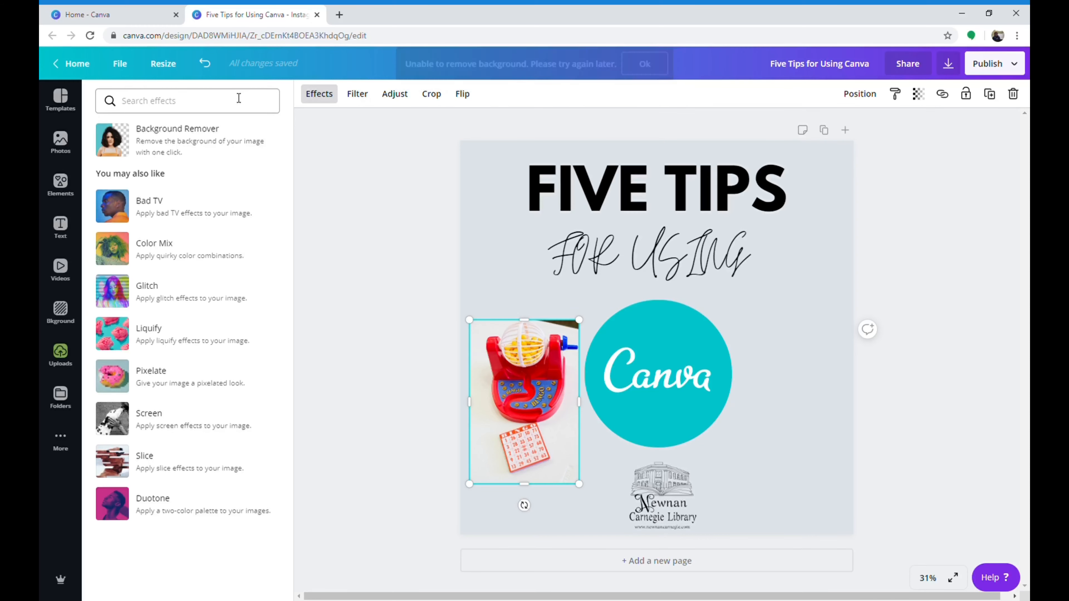
left_click(315, 93)
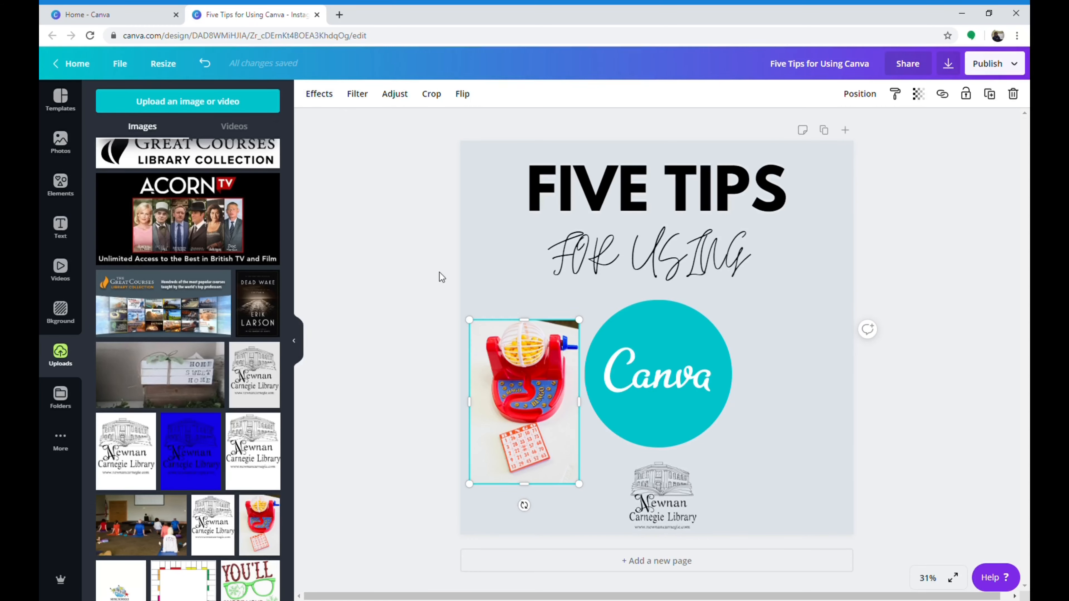
left_click_drag(518, 369, 622, 368)
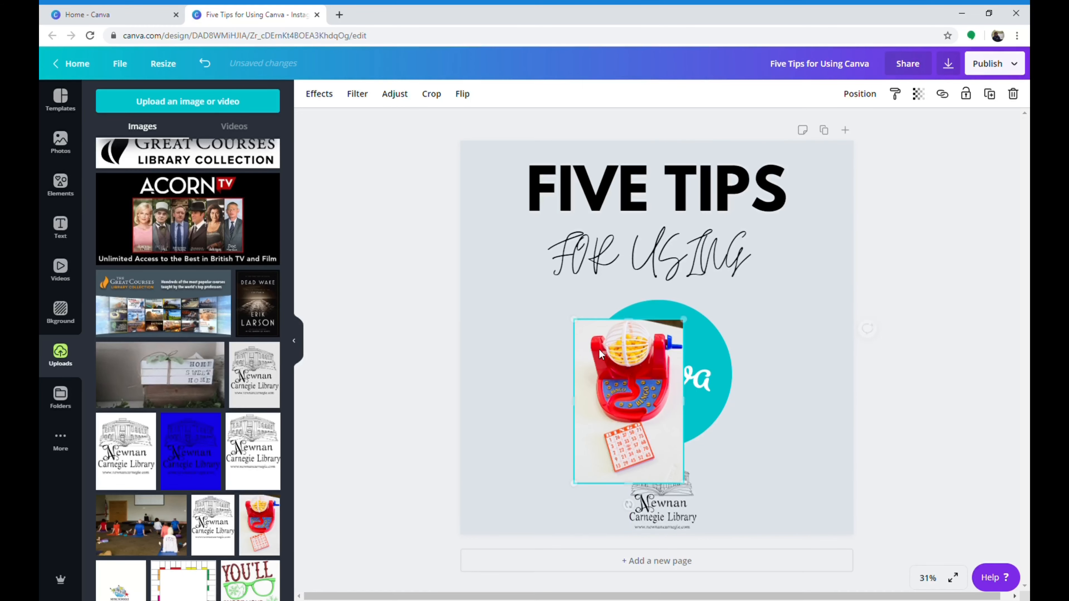
left_click(315, 94)
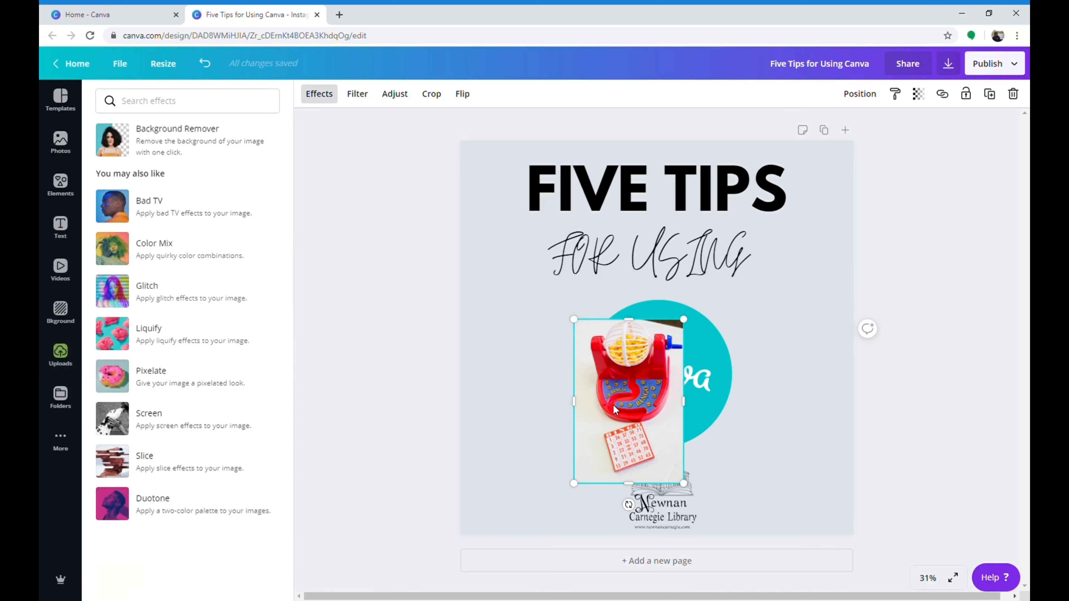
left_click(218, 147)
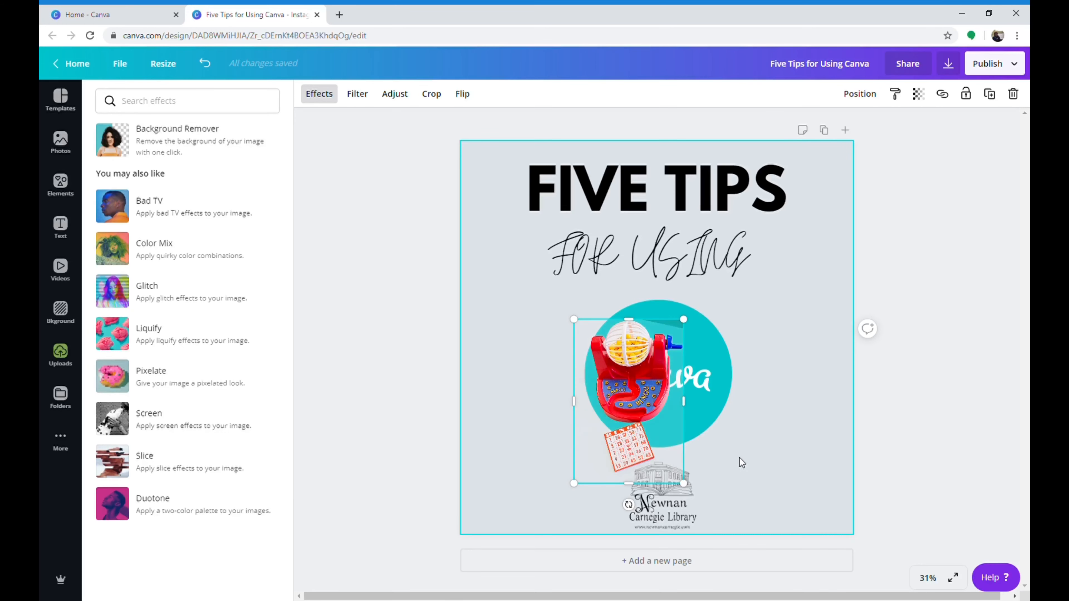
Move the cut-out bingo machine off the Canva circle to the page's edge, and delete it.
left_click_drag(616, 406, 504, 392)
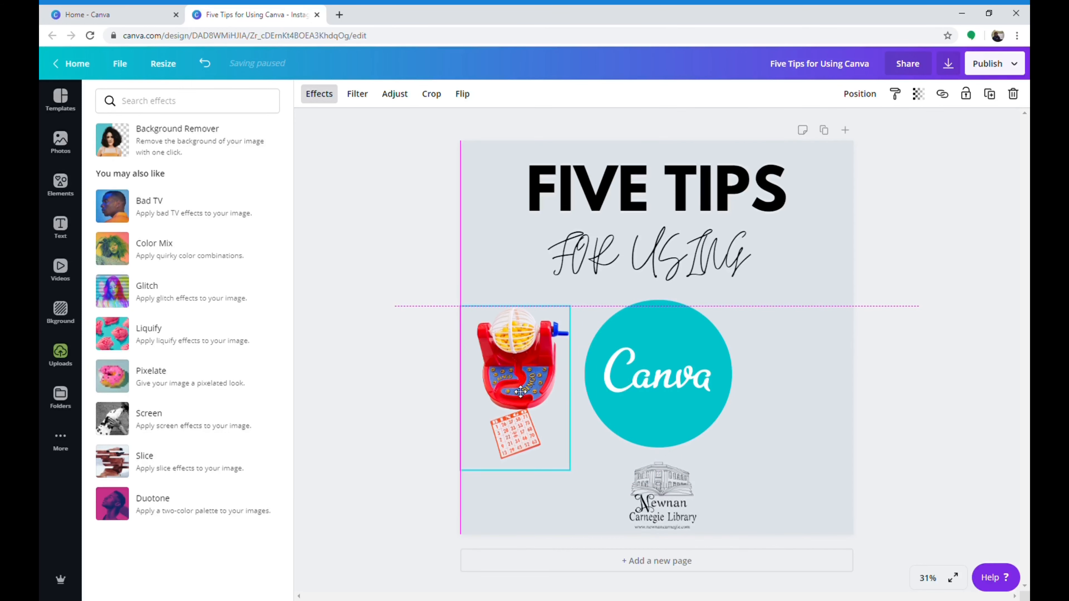
left_click(759, 429)
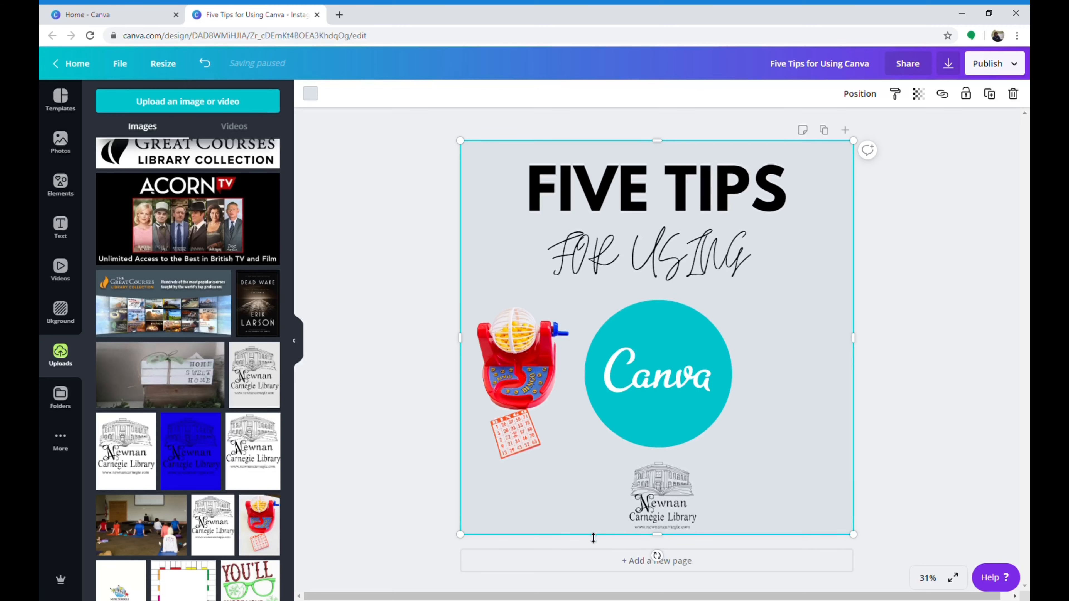
left_click(529, 401)
key("Delete")
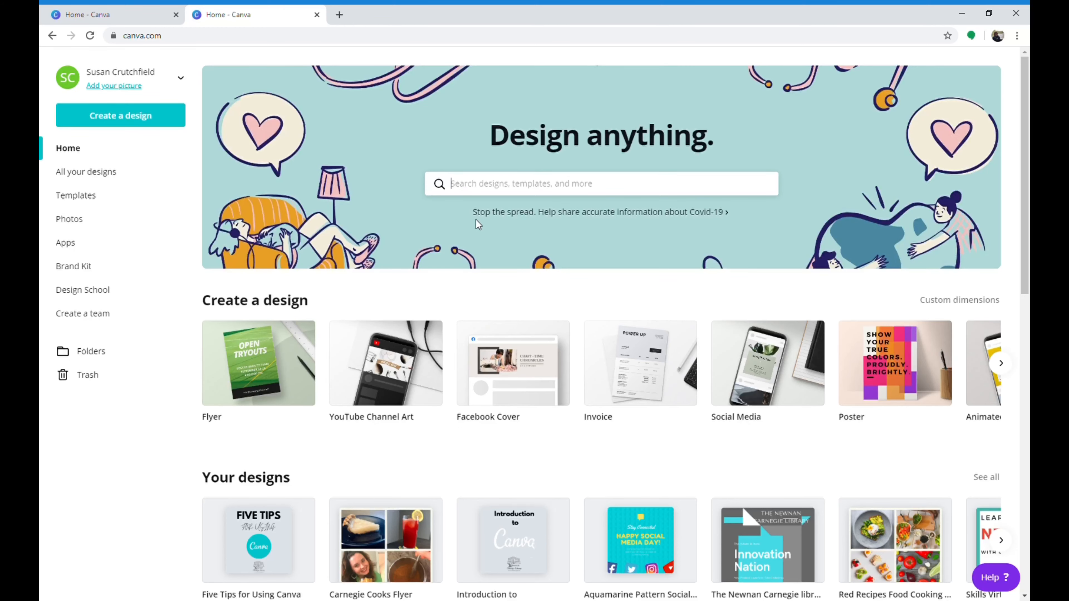
Search Canva's templates for summer and open the ocean "It's Summertime!" Instagram post template.
type("summer")
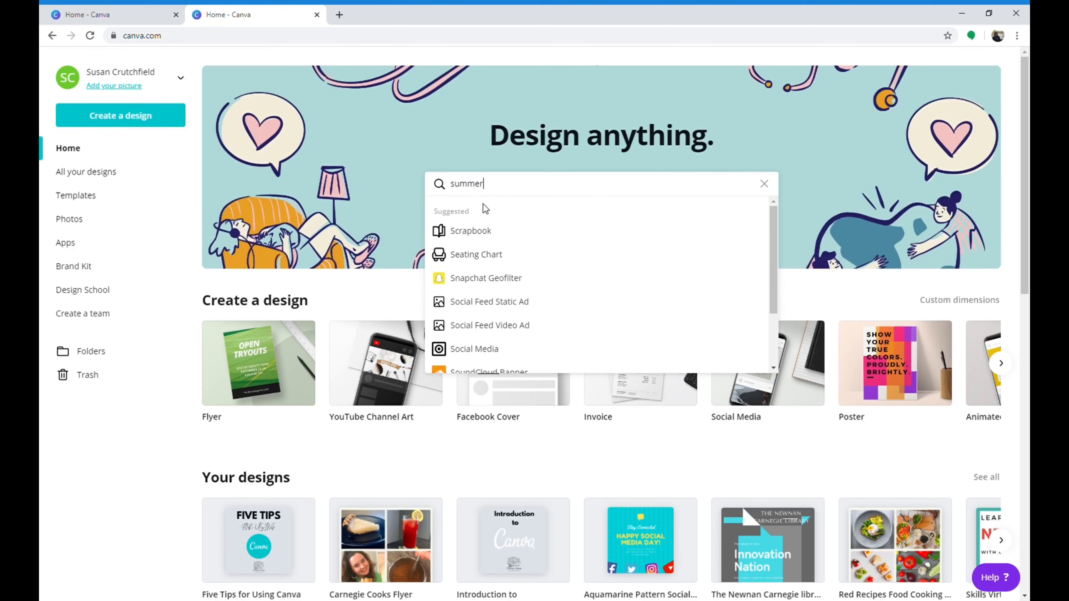
key("Return")
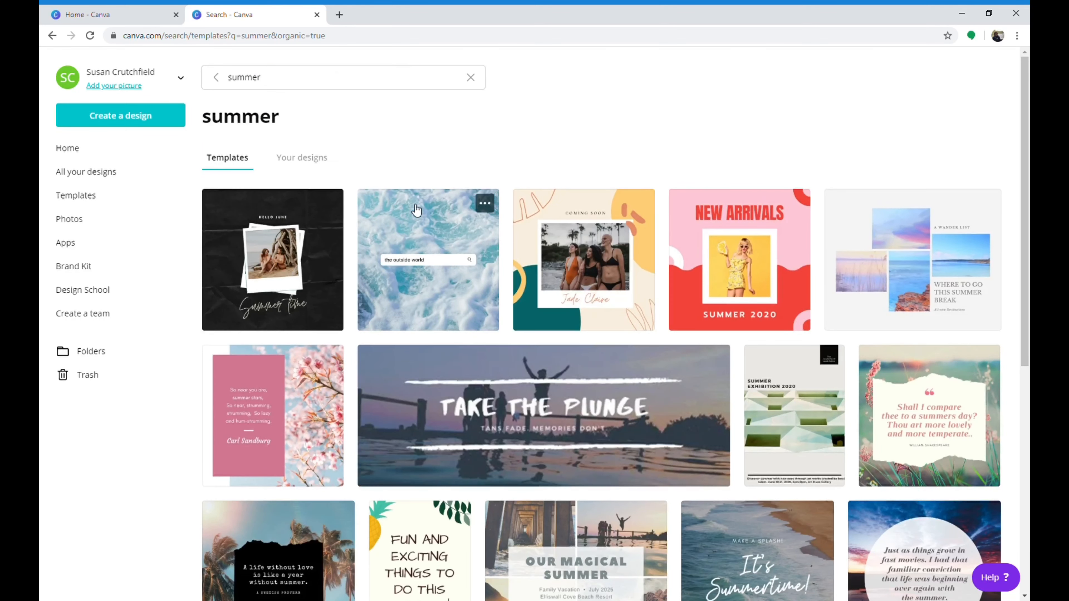
scroll(582, 436, "down", 5)
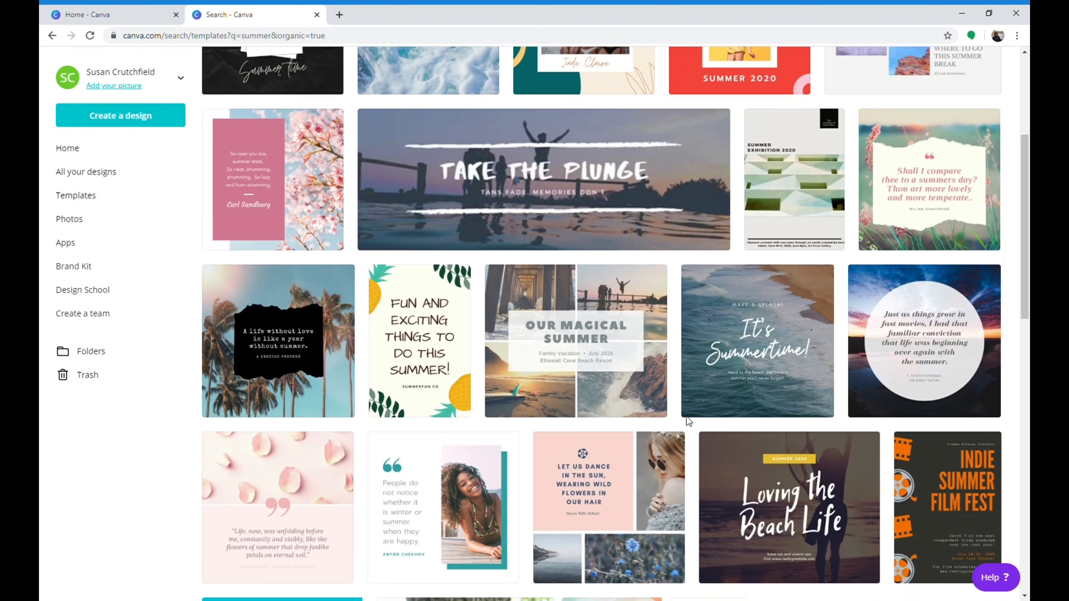
left_click(774, 379)
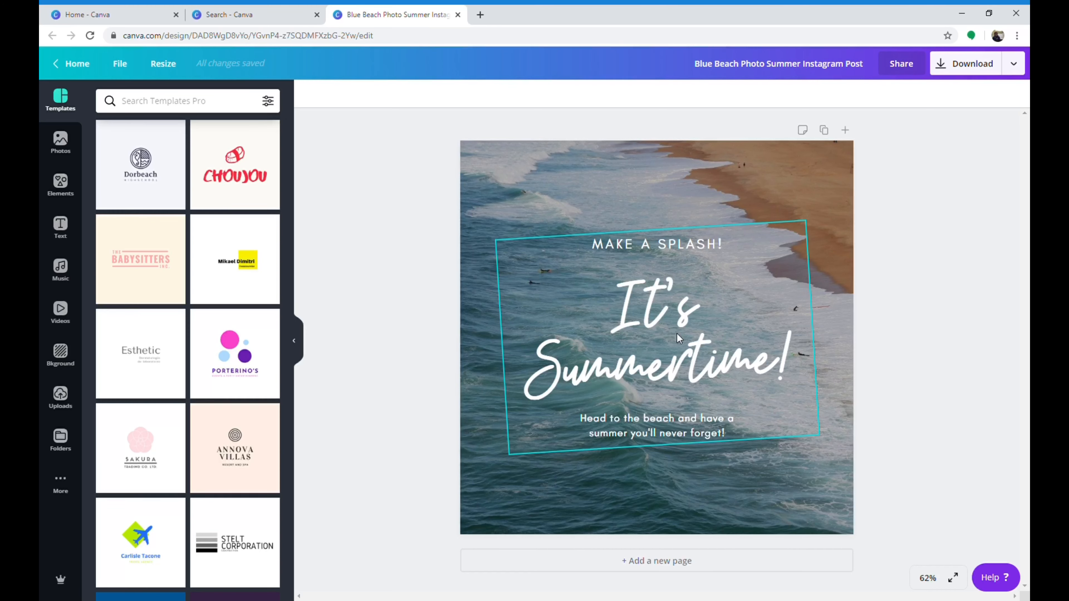
Set the "Head to the beach" text's letter spacing to 23 and its line height to 1.4.
left_click(678, 338)
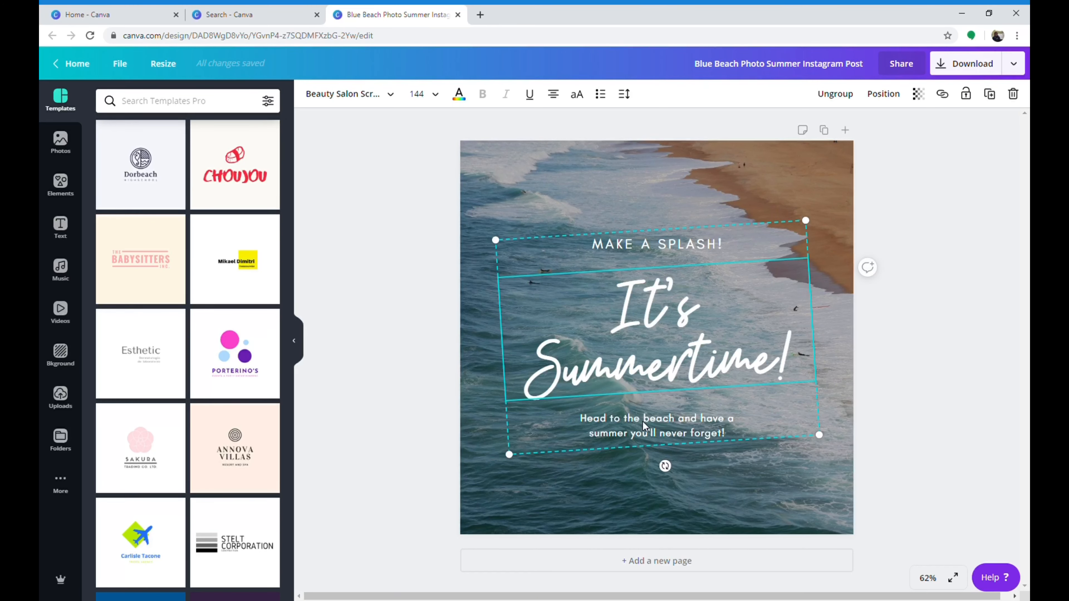
left_click(644, 436)
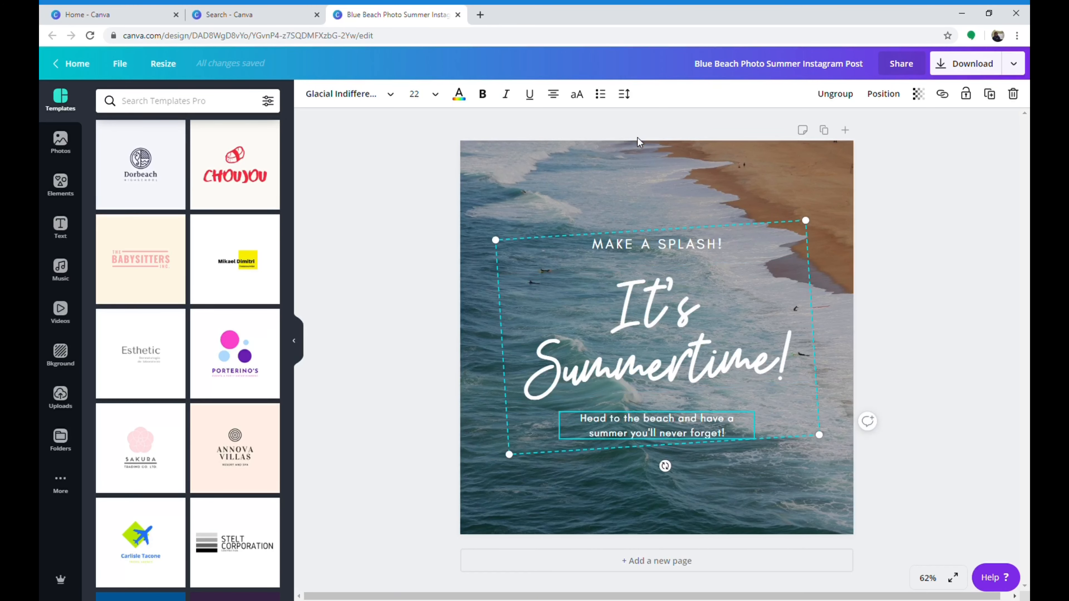
left_click(624, 94)
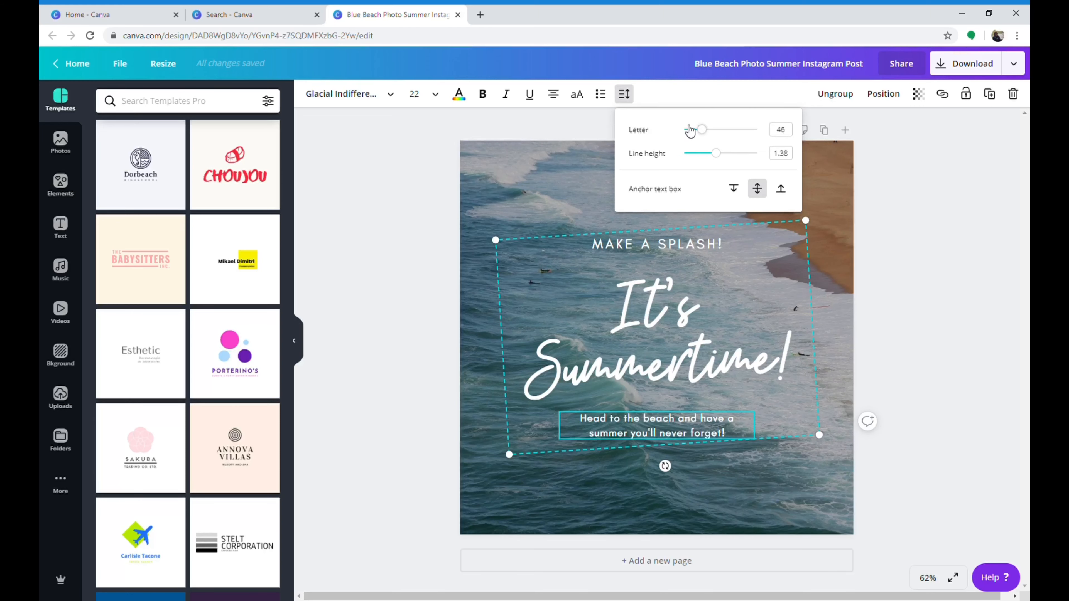
mouse_move(701, 132)
left_mouse_down()
mouse_move(690, 138)
mouse_move(717, 140)
mouse_move(709, 140)
left_mouse_up()
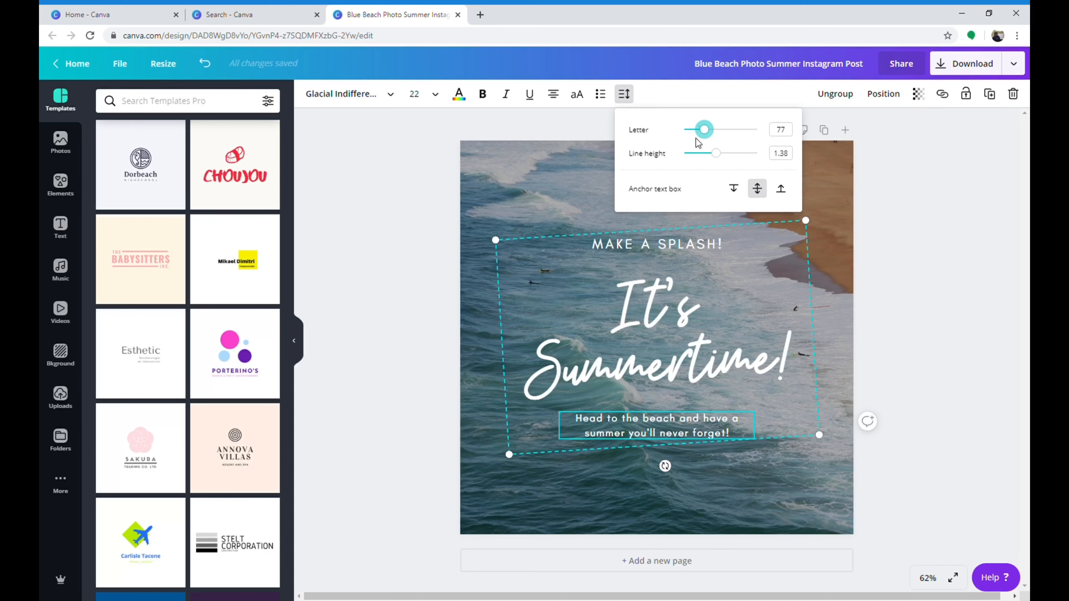
left_click_drag(707, 135, 722, 134)
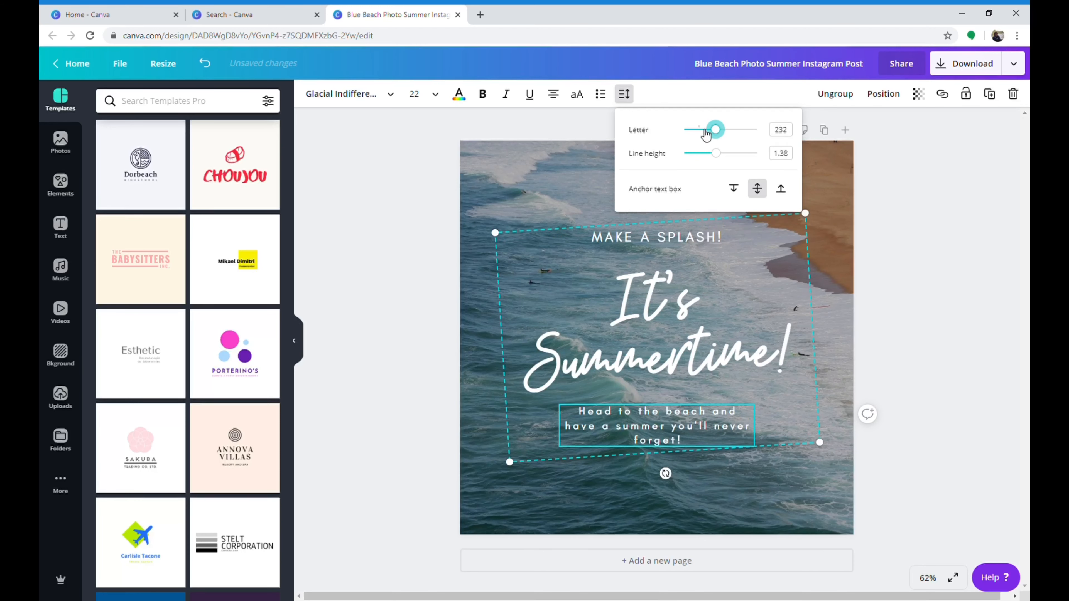
left_click_drag(718, 134, 699, 153)
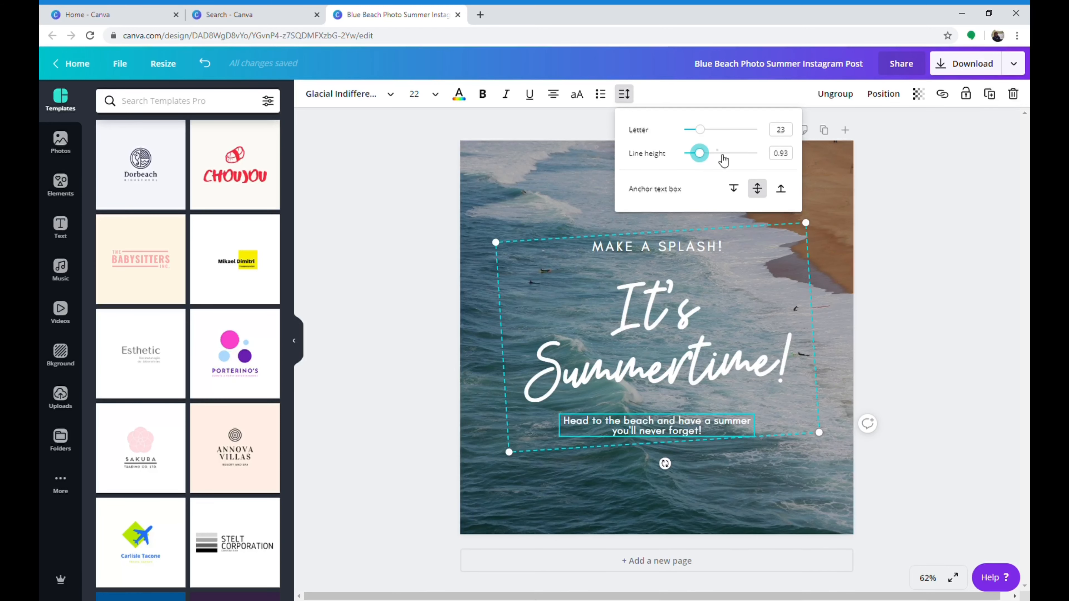
left_click_drag(699, 153, 723, 156)
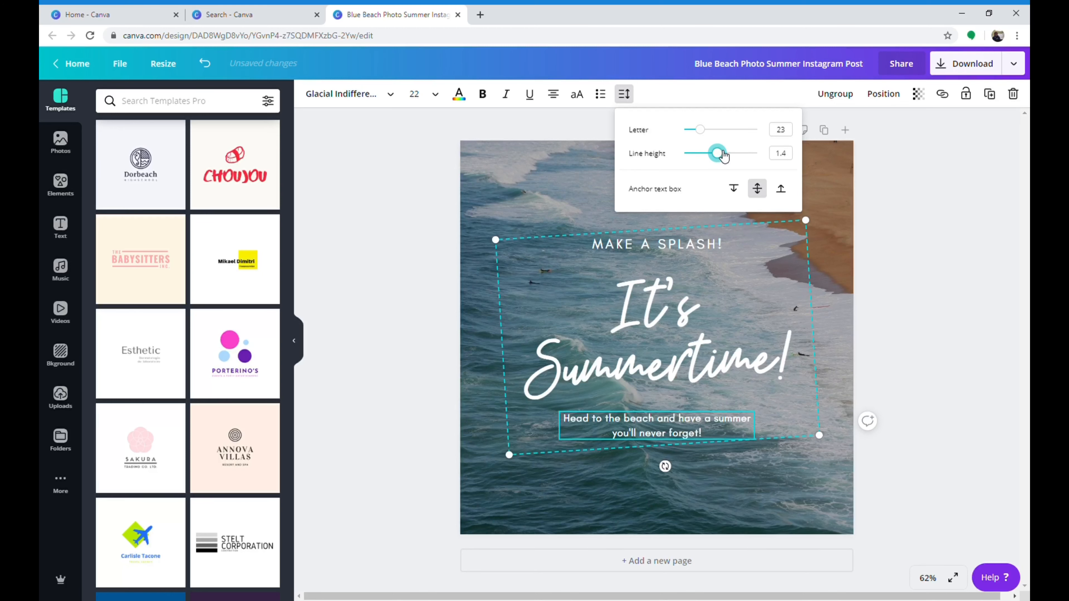
Move the text group slightly up on the beach photo and delete the "MAKE A SPLASH!" text from it.
left_click(786, 345)
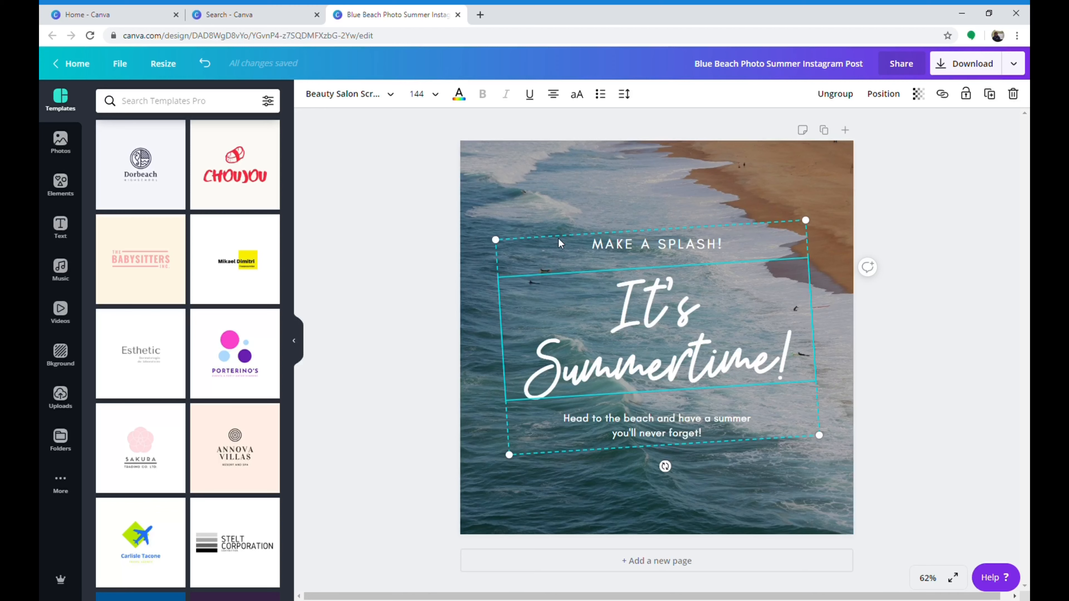
mouse_move(551, 241)
left_mouse_down()
mouse_move(617, 202)
mouse_move(459, 330)
mouse_move(554, 236)
mouse_move(514, 263)
mouse_move(591, 248)
mouse_move(589, 270)
mouse_move(566, 219)
mouse_move(565, 238)
mouse_move(598, 249)
mouse_move(567, 252)
left_mouse_up()
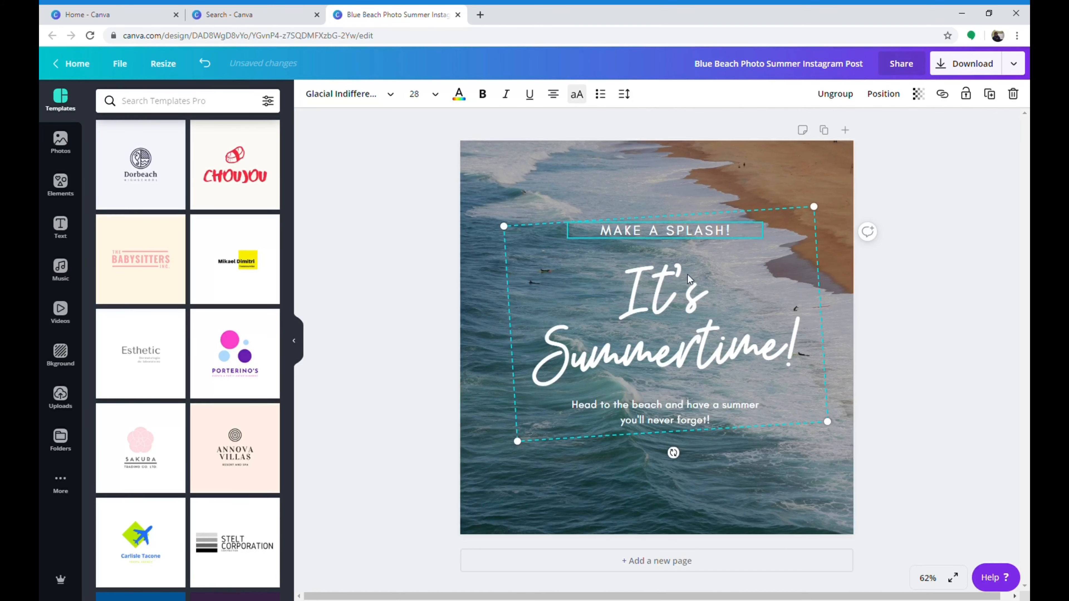
left_click_drag(725, 235, 597, 230)
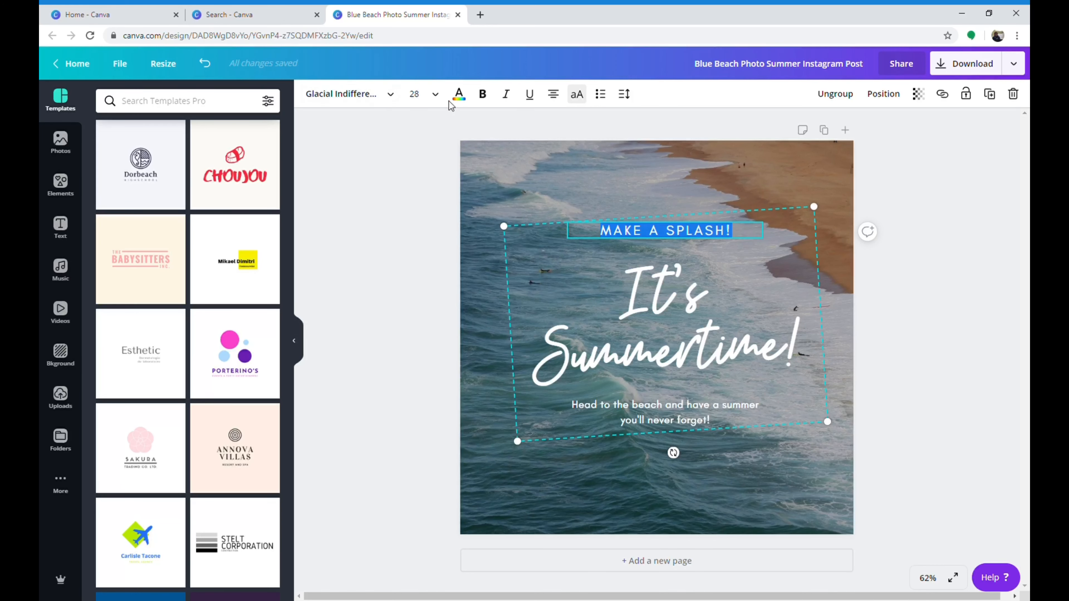
key("BackSpace")
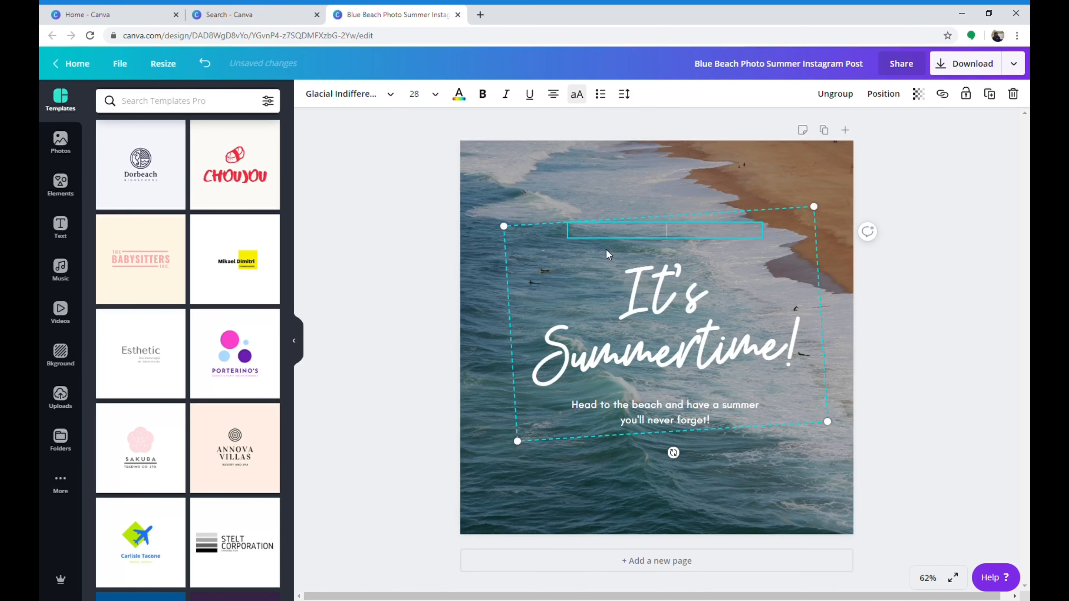
left_click(499, 268)
Add a subheading text box and move it above the "It's Summertime!" text, near the beach photo's upper edge.
left_click(60, 228)
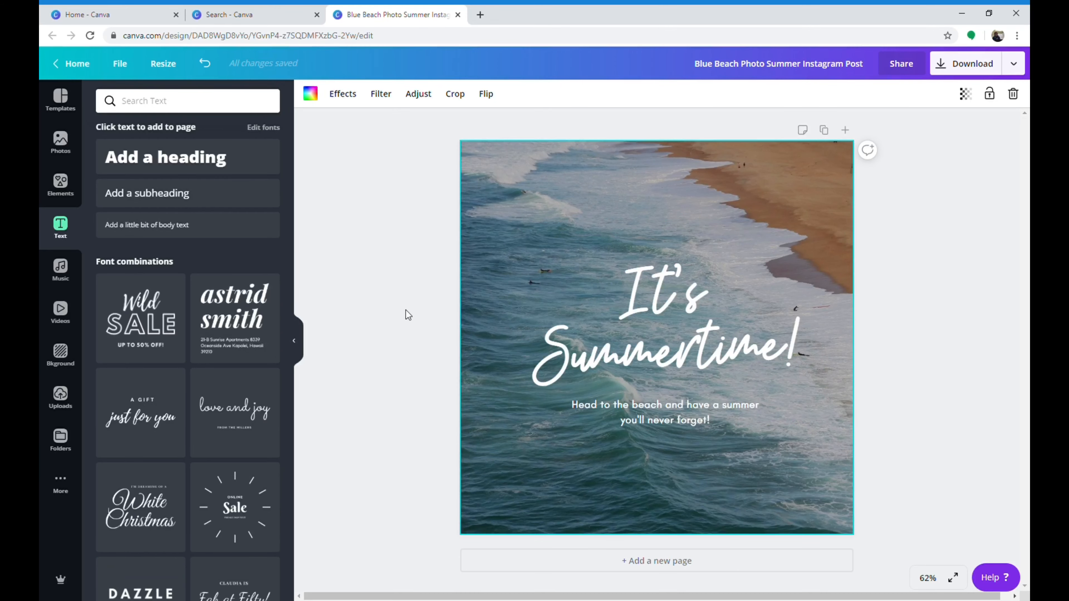
left_click(168, 193)
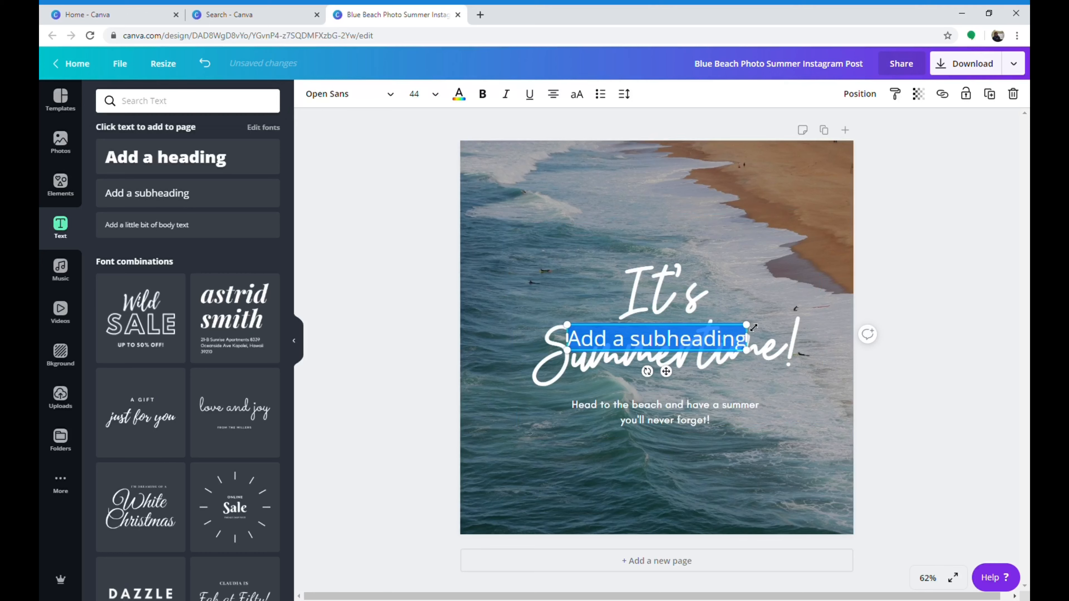
left_click(697, 330)
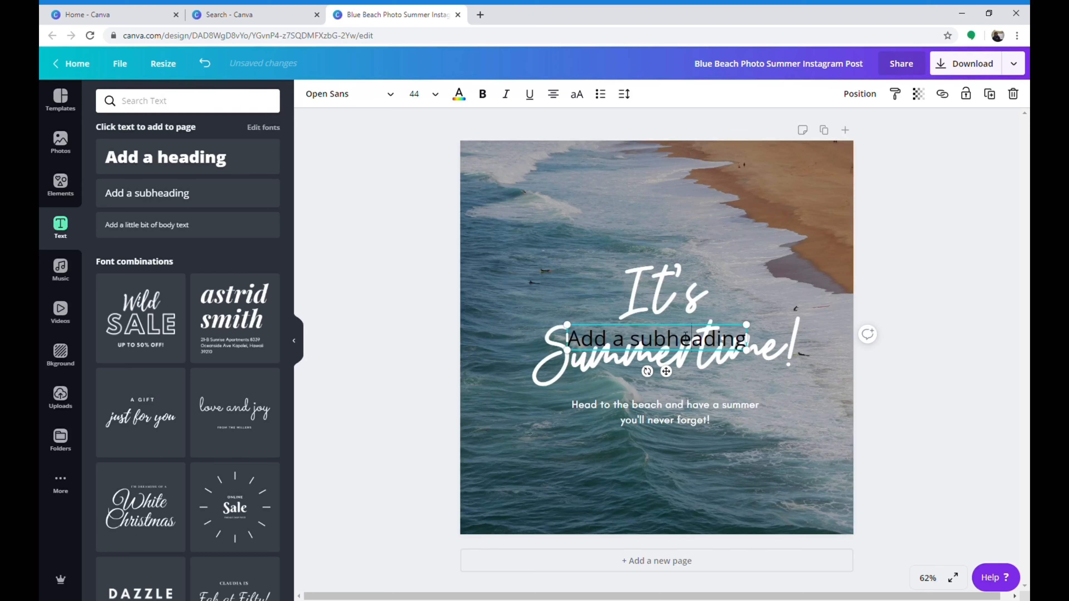
left_click(560, 288)
left_click(603, 333)
left_click_drag(603, 330, 756, 186)
left_click(616, 181)
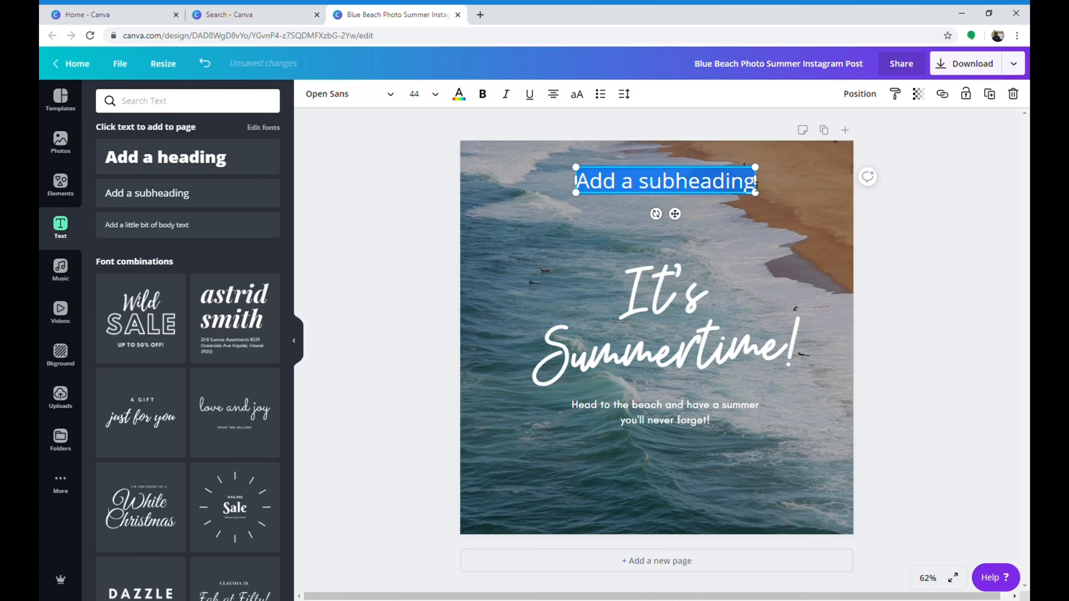
Set the new subheading's font to Glacial Indifference and its size to 28.
left_click(390, 101)
left_click(200, 153)
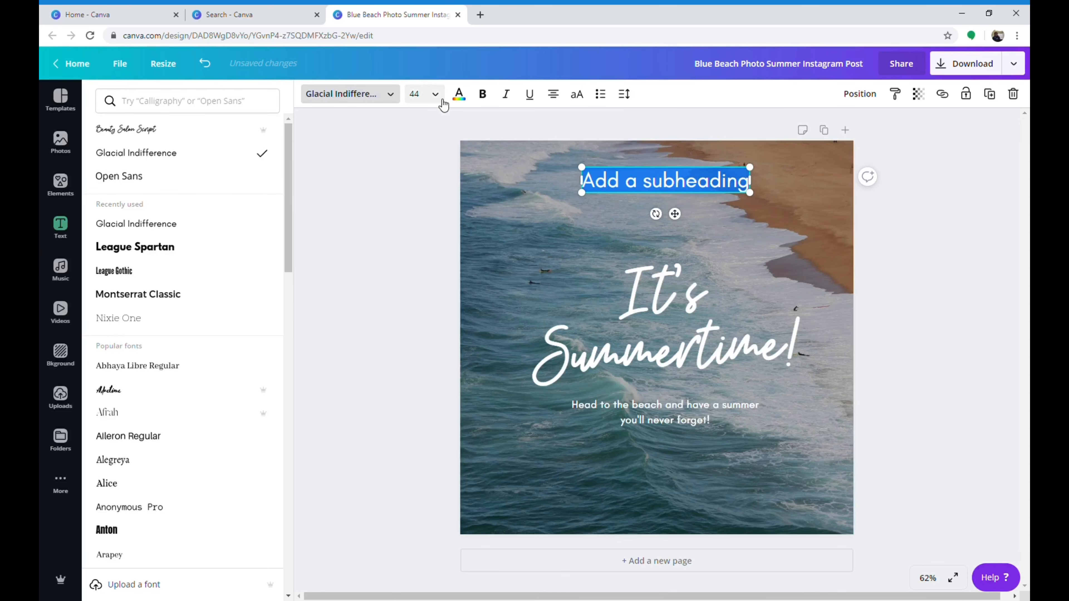
left_click(433, 95)
left_click(417, 336)
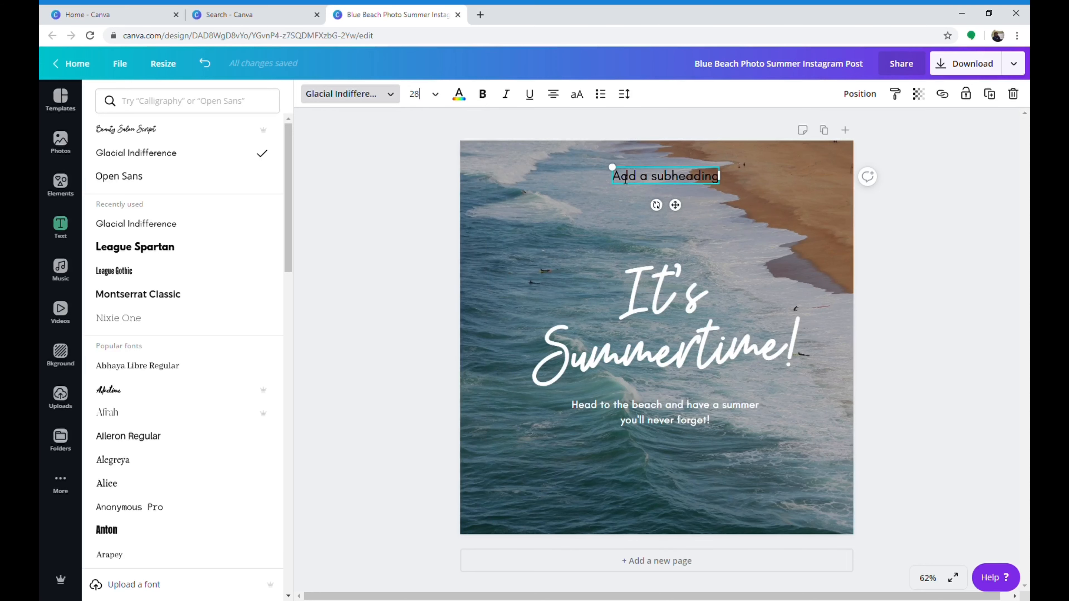
Replace the subheading's placeholder wording with "What's Up?" and colour the text white.
left_click_drag(625, 182, 679, 182)
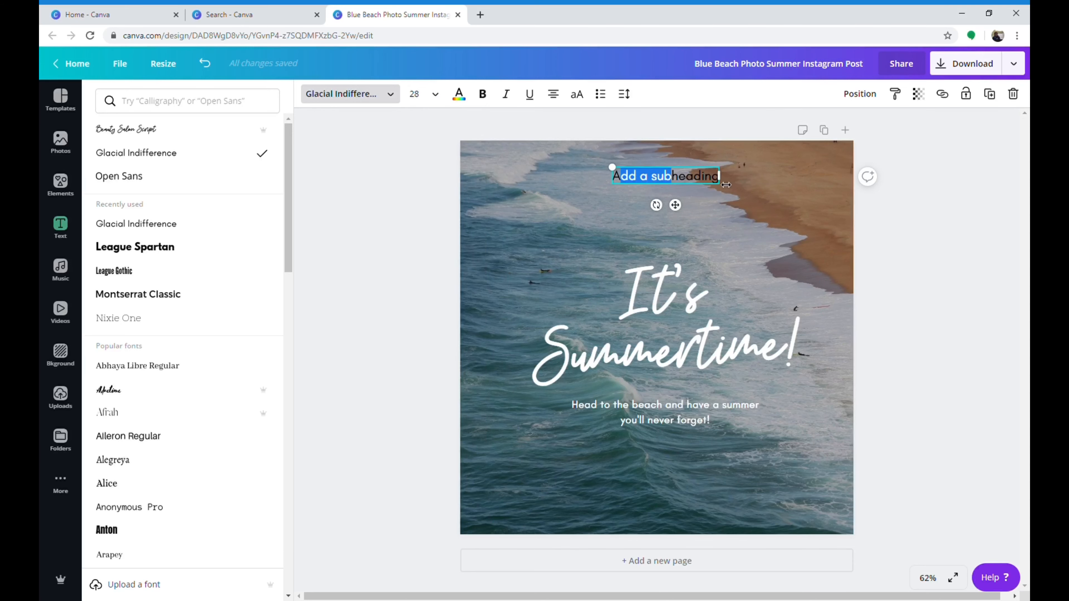
left_click(712, 179, "shift")
key("BackSpace")
key("BackSpace")
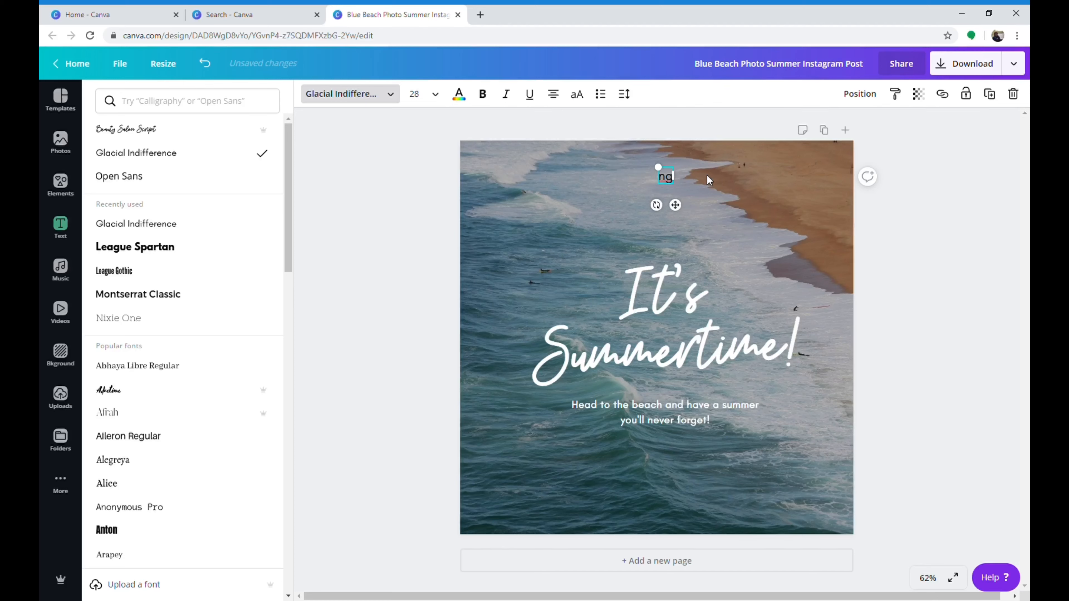
key("BackSpace")
key("BackSpace")
type("What's Up?")
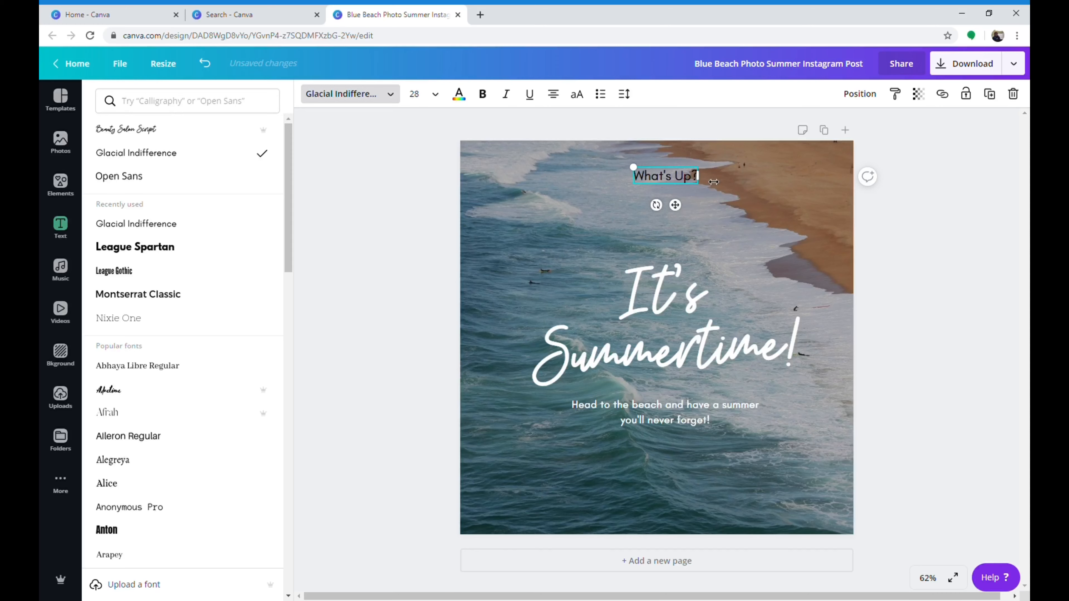
left_click(459, 94)
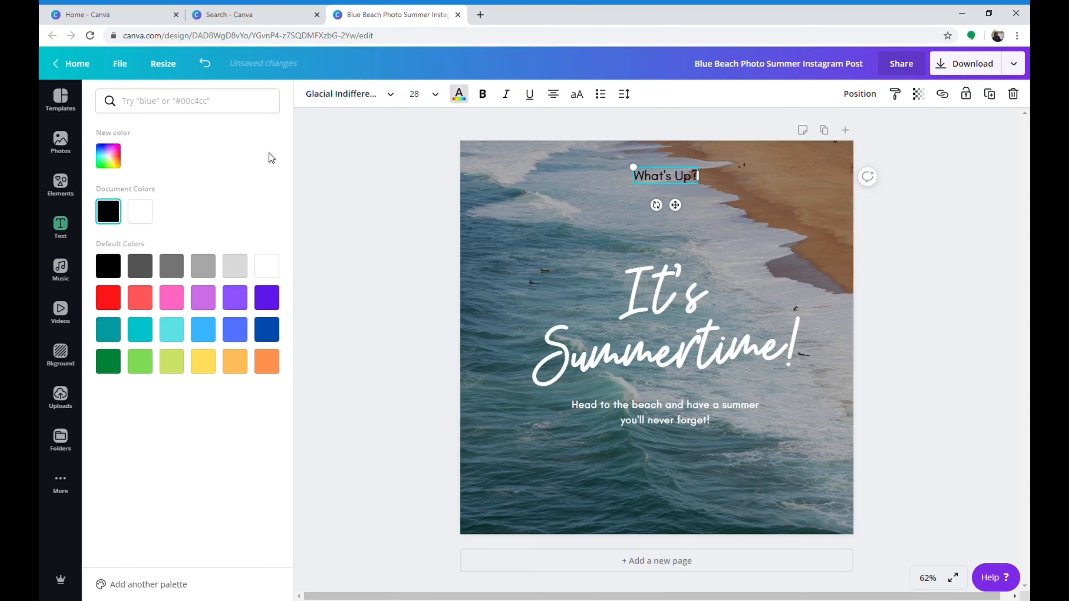
left_click(149, 217)
Reword the "What's Up?" text as "Surfs Up!" and enlarge it to about size 67.2.
left_click(661, 176)
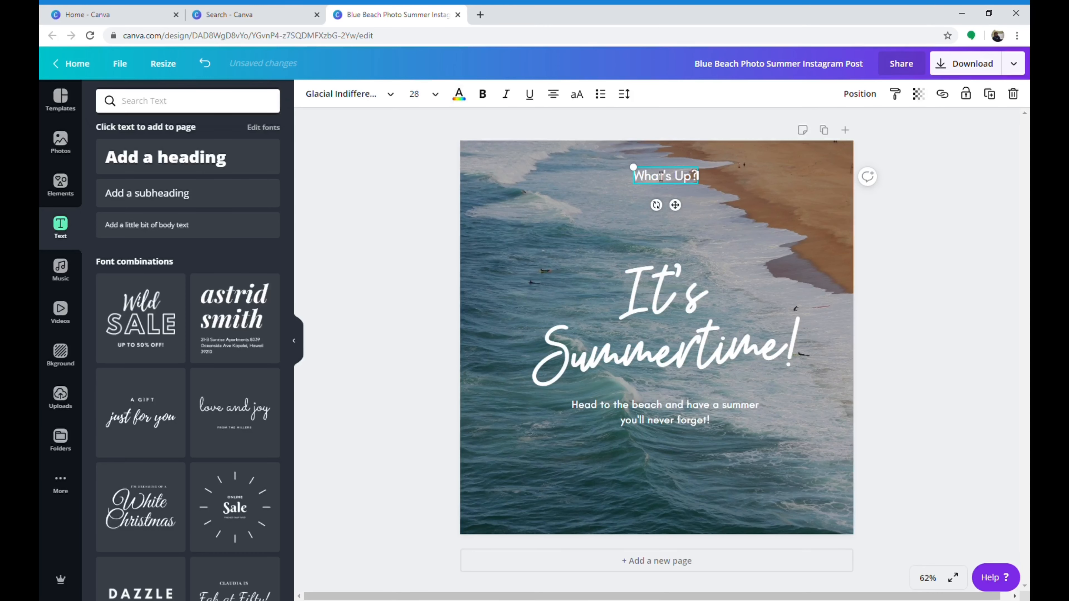
mouse_move(601, 176)
left_mouse_down()
mouse_move(531, 166)
mouse_move(595, 175)
left_mouse_up()
left_click(876, 261)
left_click(690, 212)
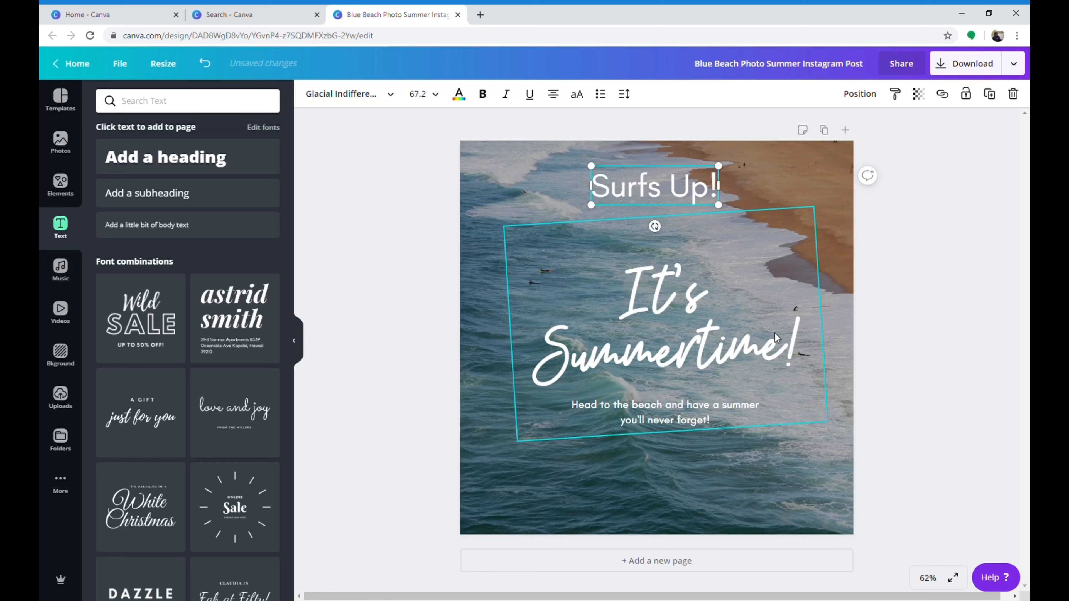
left_click(804, 151)
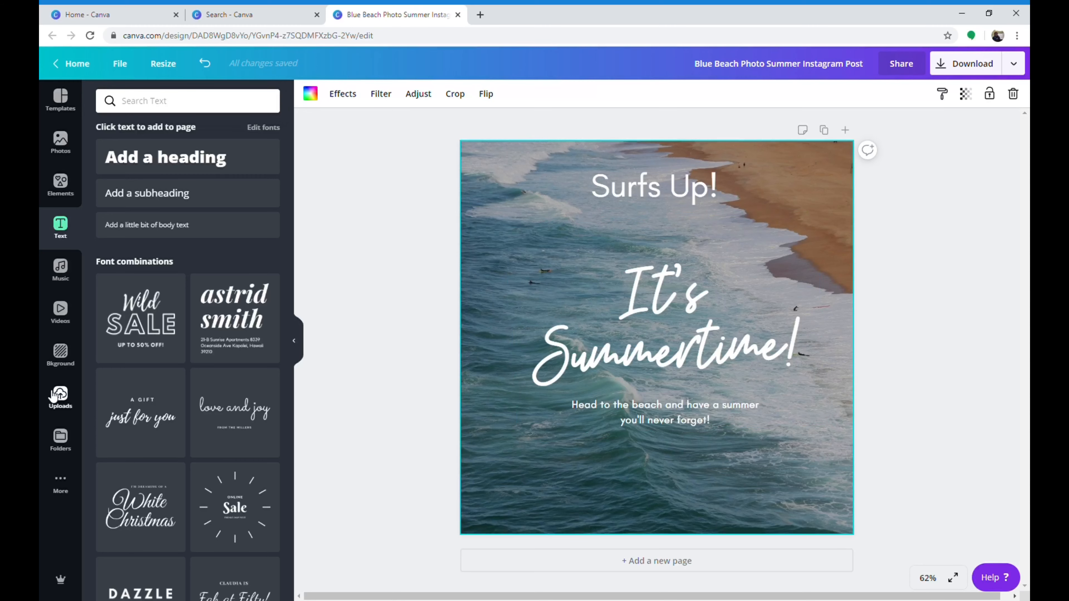
Create a copy of the Instagram post resized to the Flyer format (8.5 × 11 in) and switch to that copy.
left_click(60, 354)
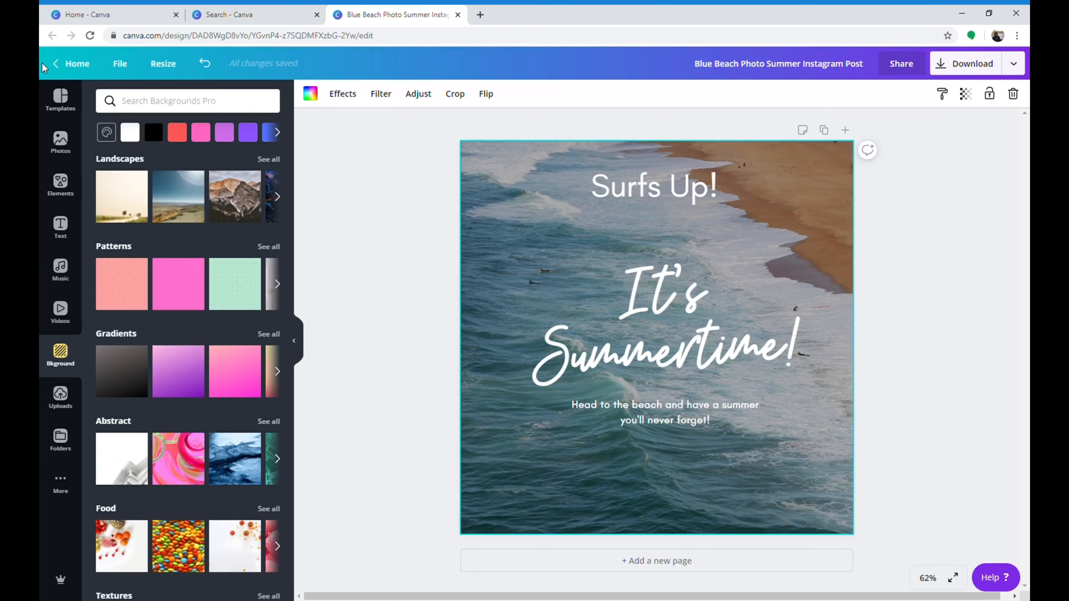
left_click(176, 64)
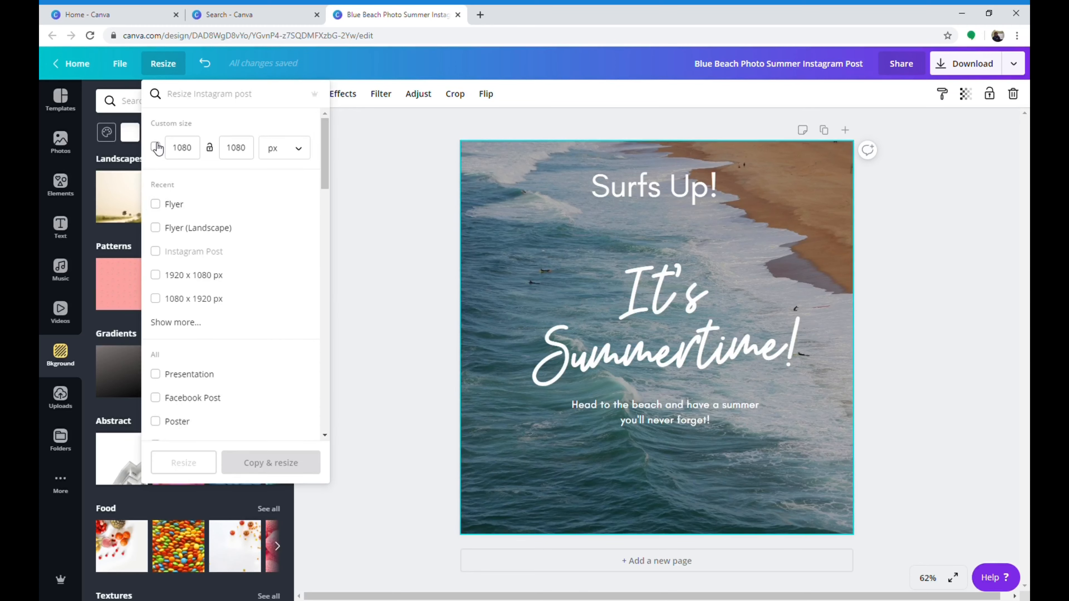
scroll(245, 266, "down", 5)
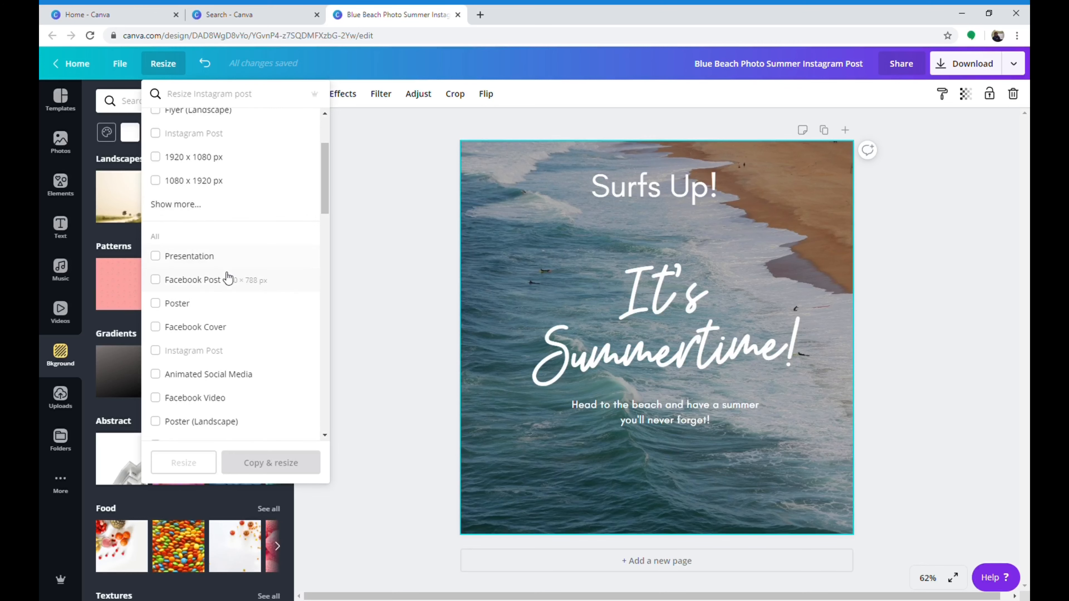
scroll(206, 320, "down", 7)
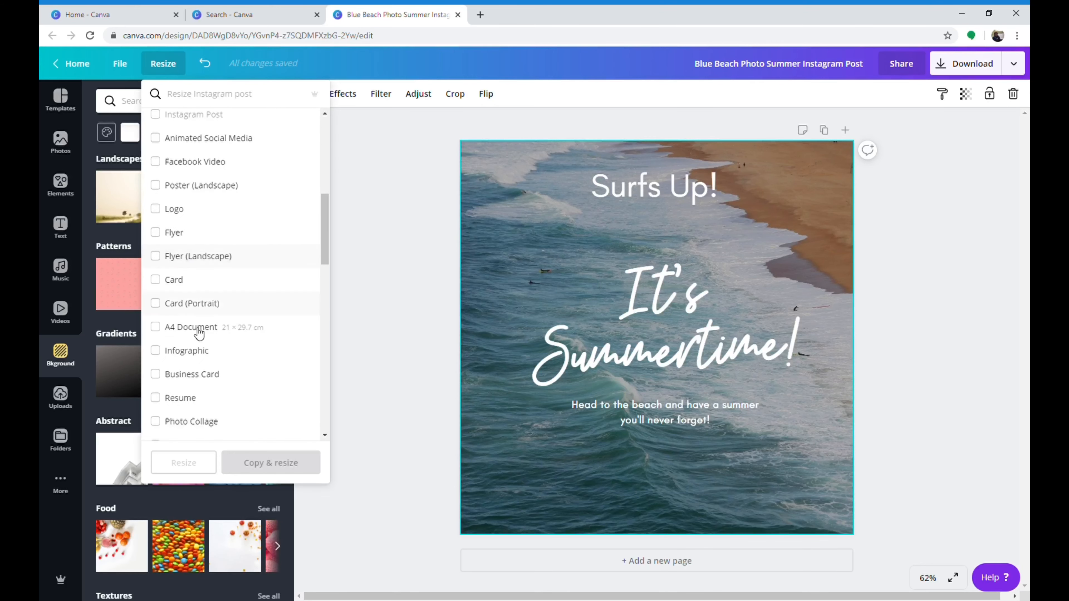
scroll(199, 337, "down", 5)
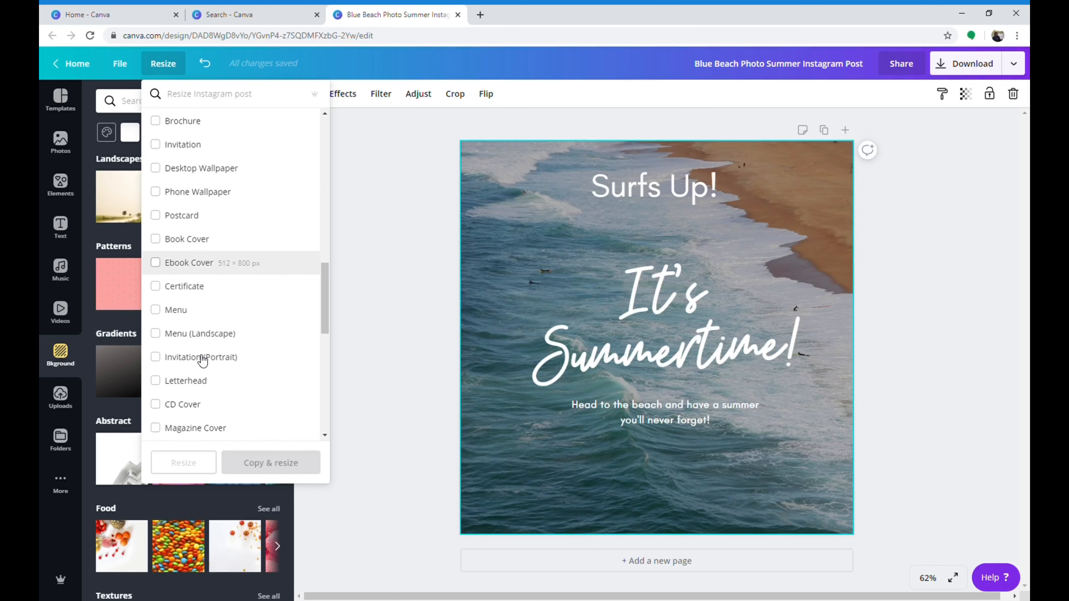
left_click_drag(329, 322, 353, 136)
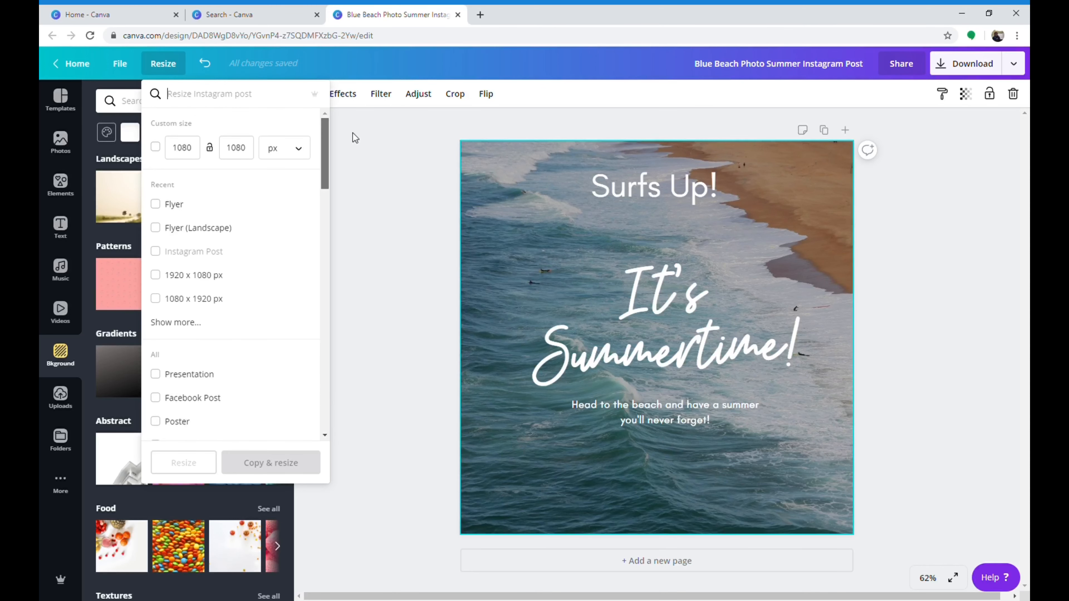
left_click(155, 205)
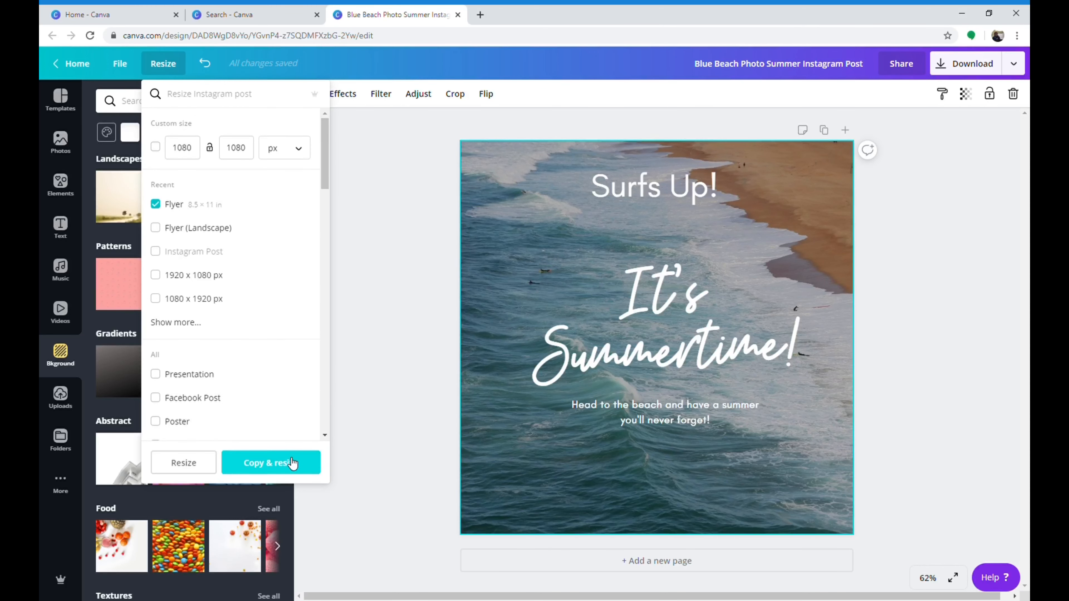
left_click(282, 461)
left_click(372, 14)
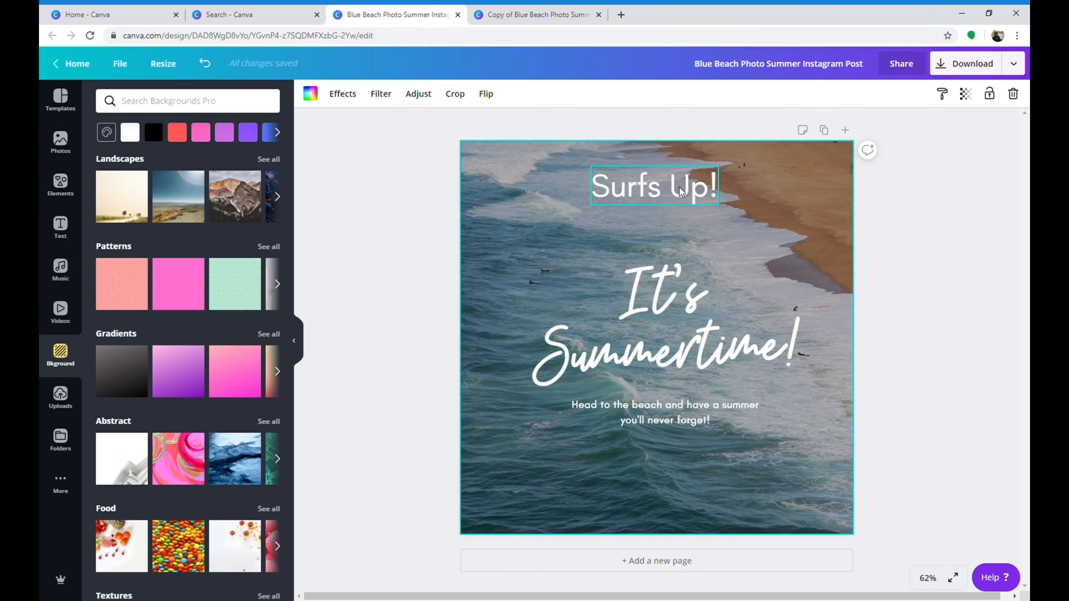
key("ctrl+Tab")
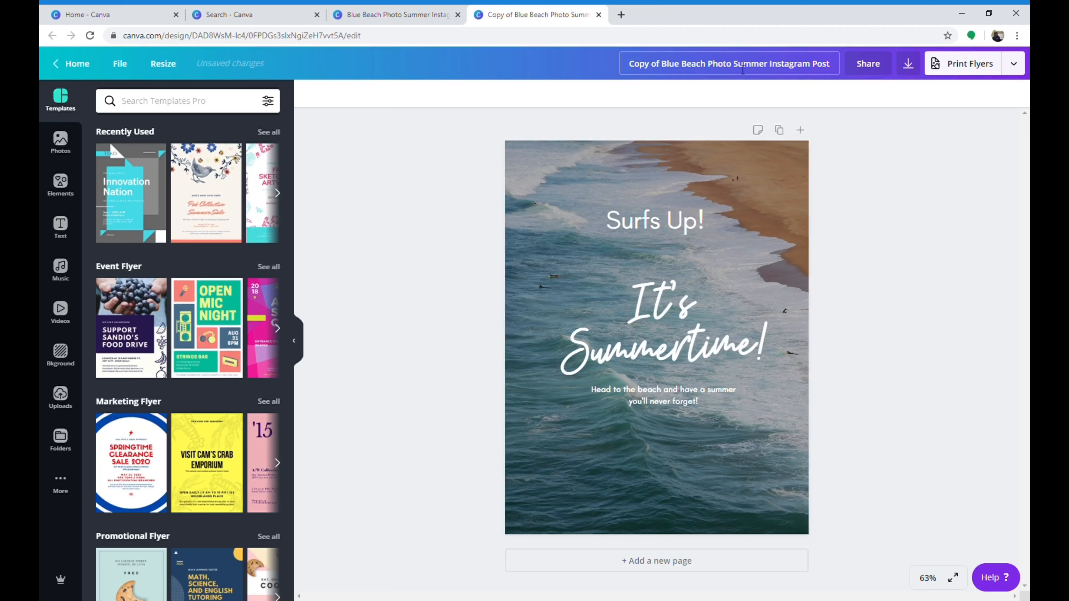
Rename the copied design as "Copy of Blue Beach Photo Summer Flyer".
left_click(774, 71)
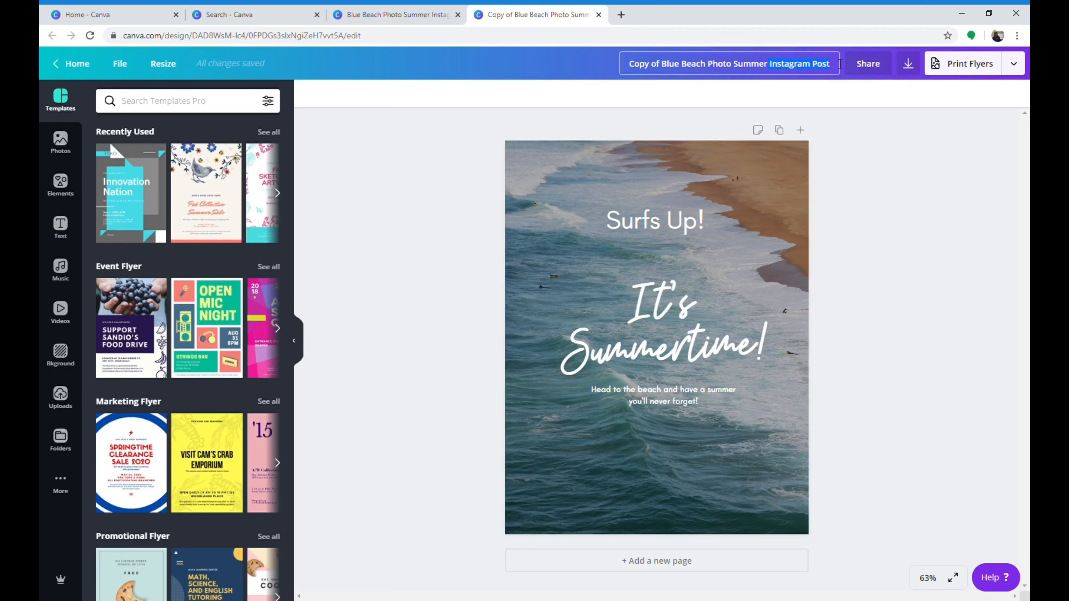
type("Flyer")
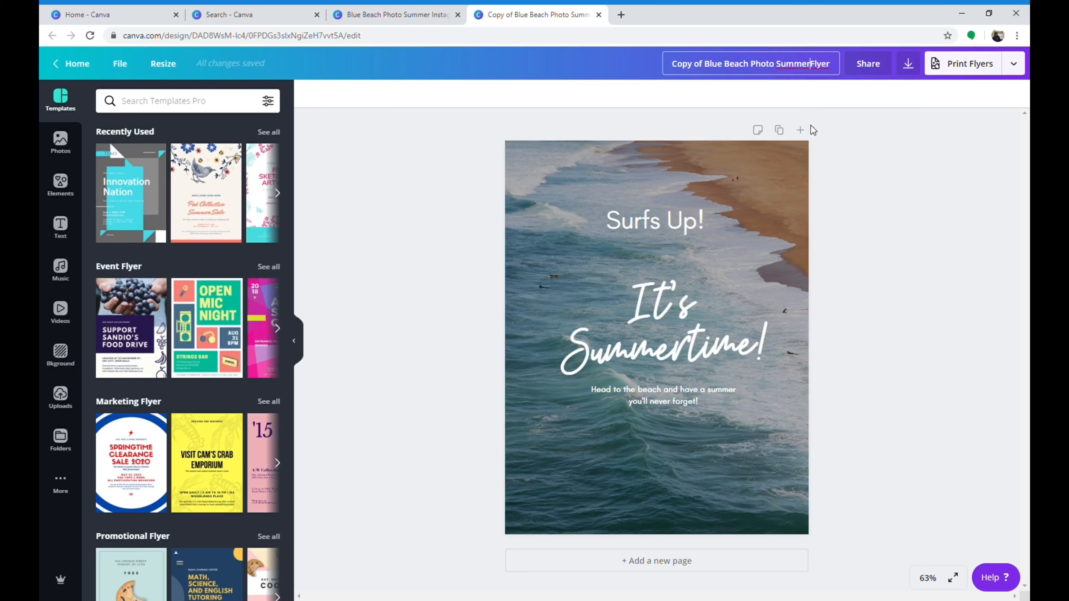
left_click(605, 333)
Enlarge the flyer's "It's Summertime!" text group to about size 130, enlarge the "Surfs Up!" heading, and shift both up on the photo.
left_click(605, 334)
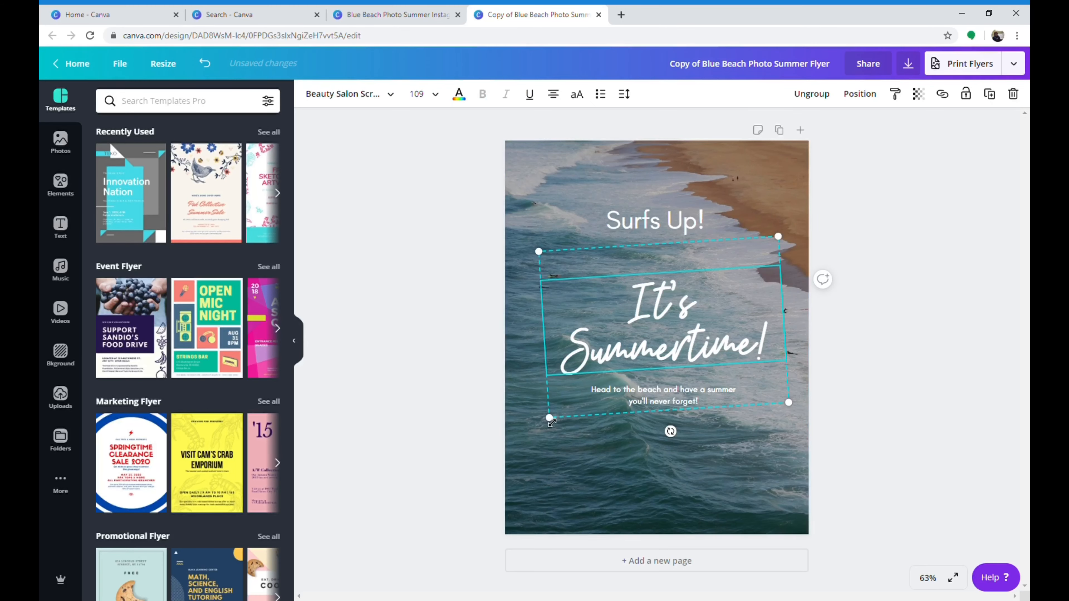
left_click_drag(549, 419, 505, 453)
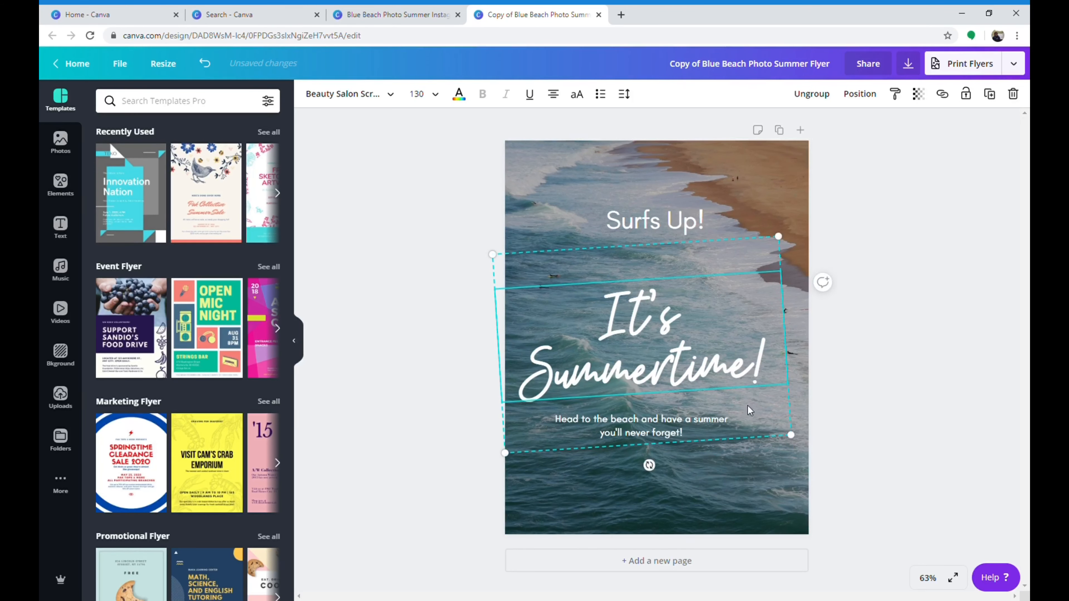
left_click(652, 211)
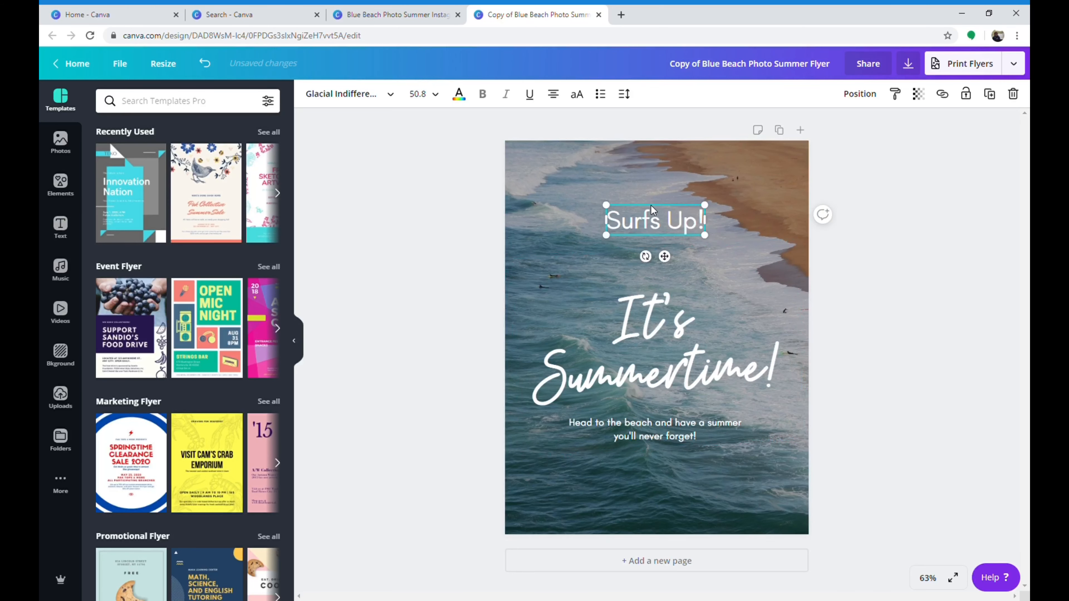
left_click_drag(704, 205, 682, 189)
left_click(656, 237)
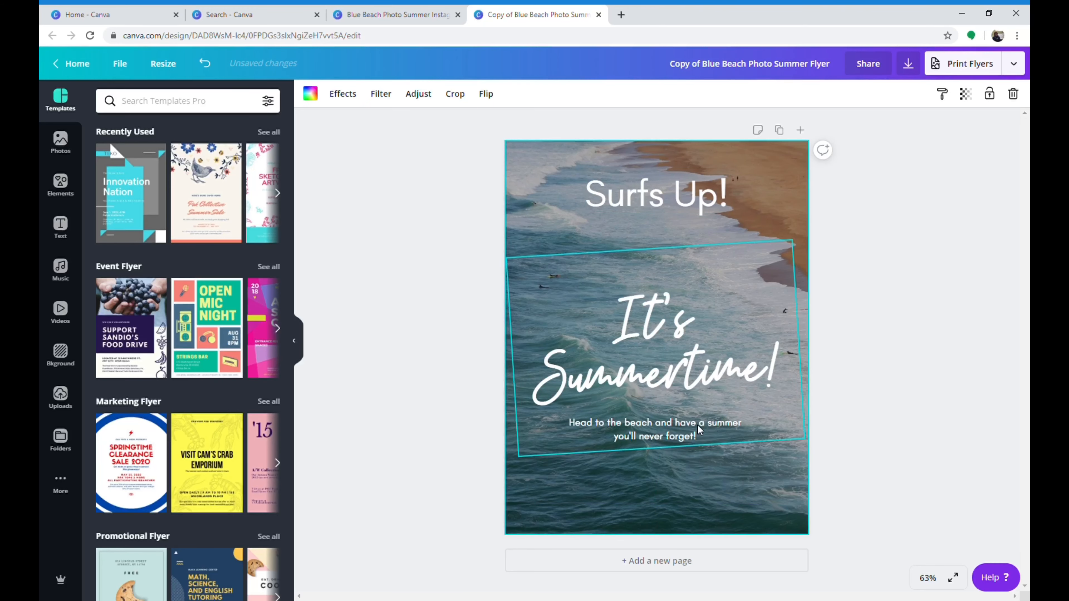
left_click_drag(704, 437, 713, 422)
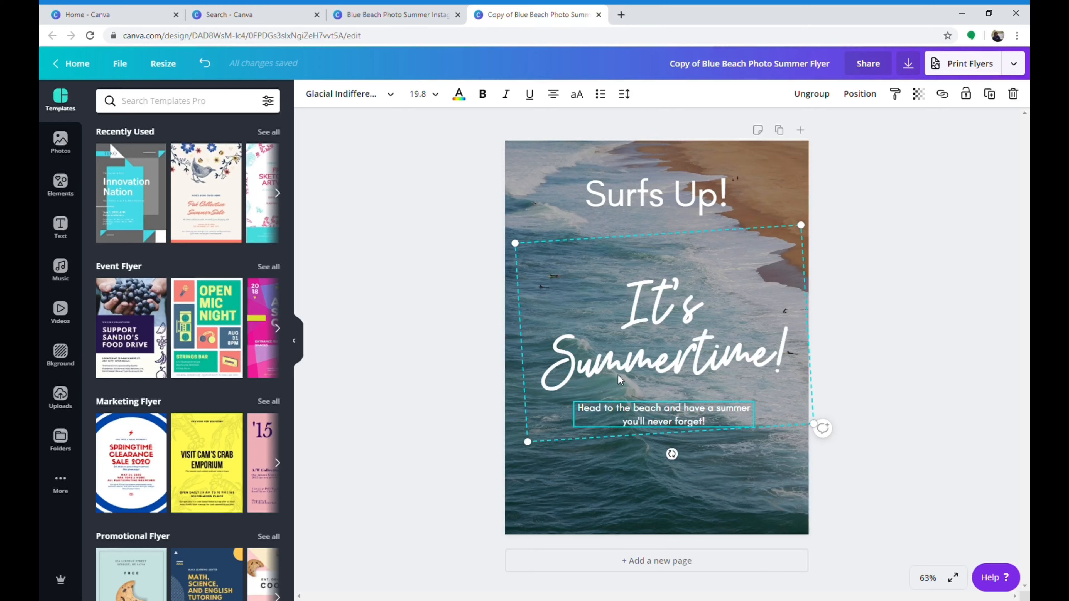
left_click(542, 495)
Return to the Canva home page, refresh the list of designs, and open the "Five Tips for Using Canva" design.
left_click(232, 9)
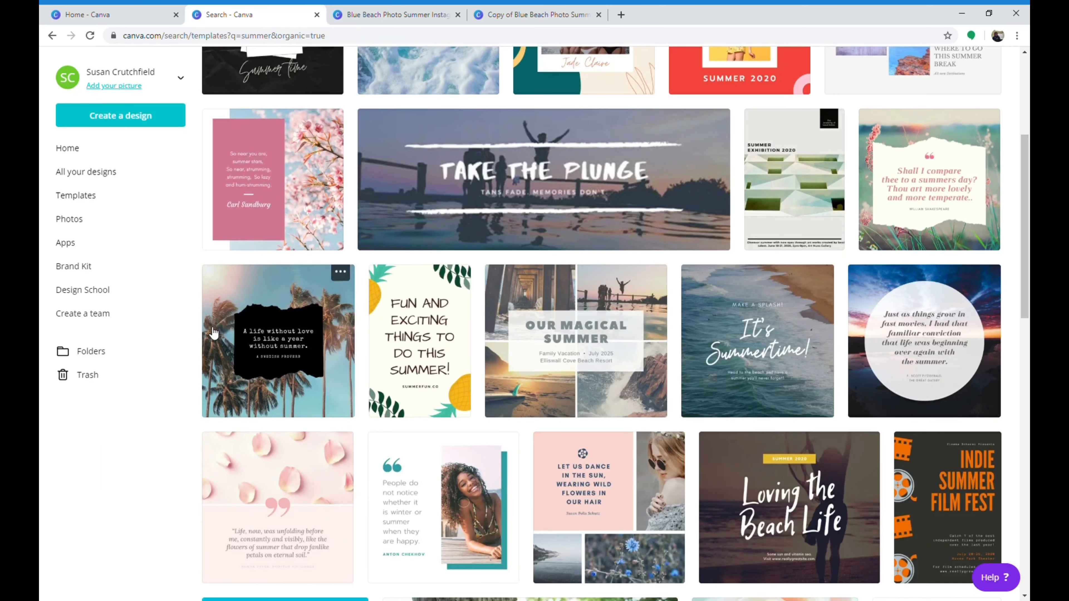
left_click(100, 148)
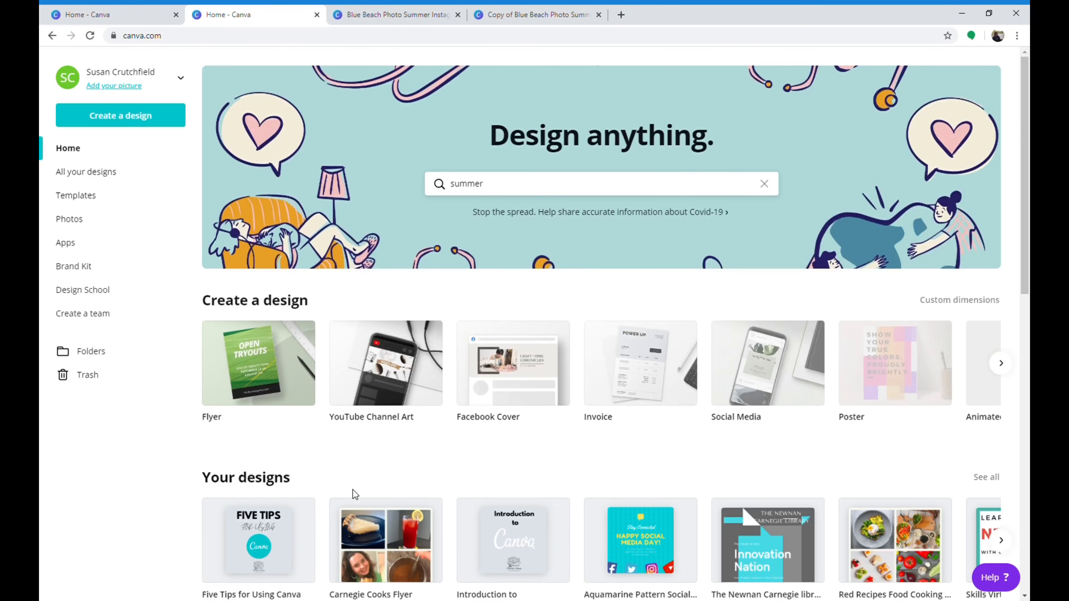
scroll(299, 460, "down", 1)
left_click(312, 36)
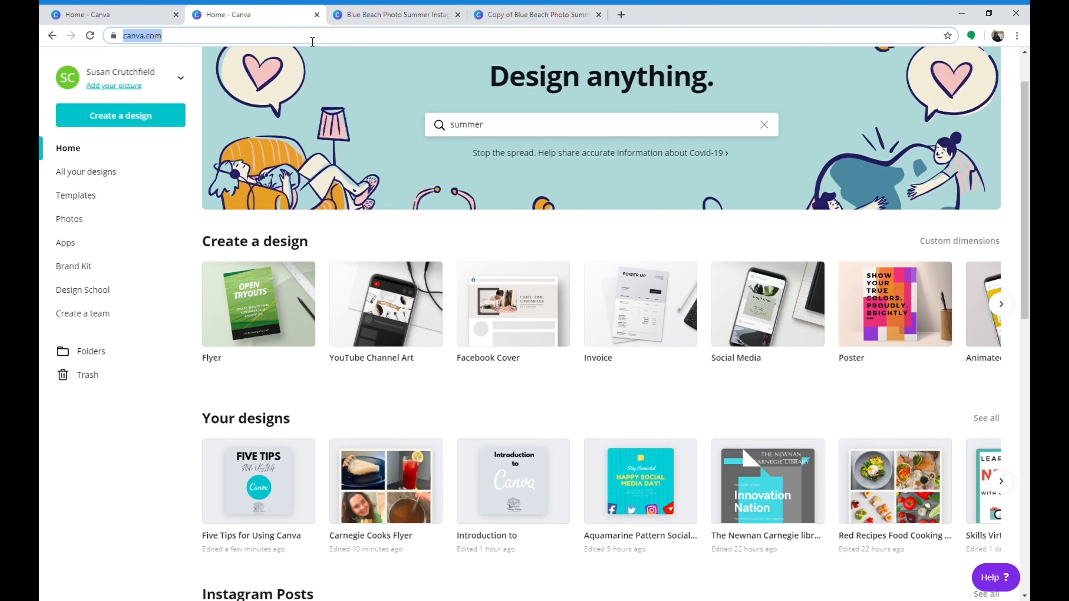
key("Return")
scroll(419, 554, "down", 1)
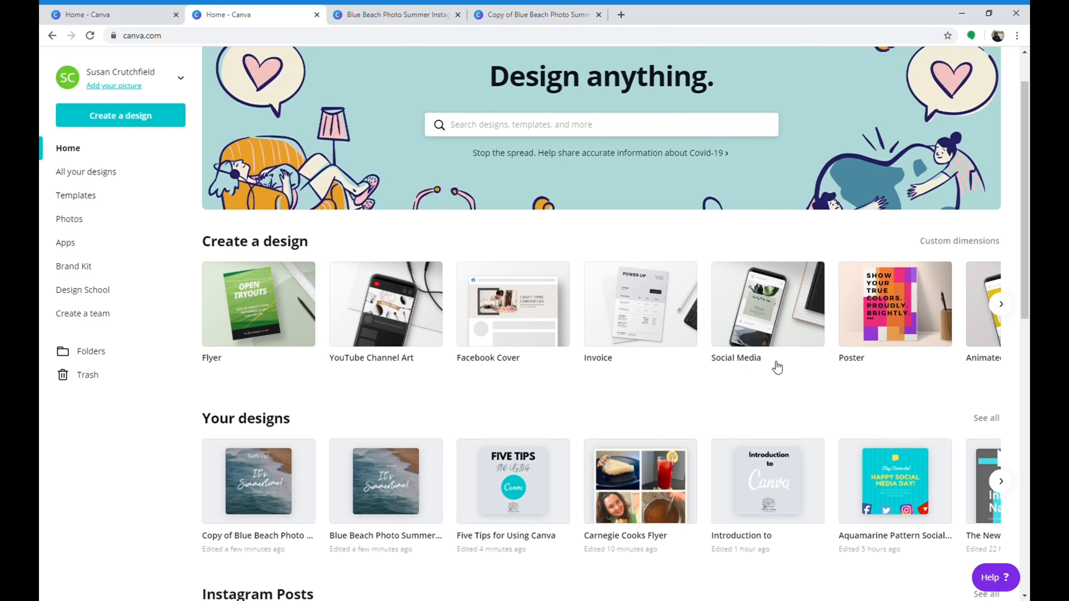
left_click(526, 505)
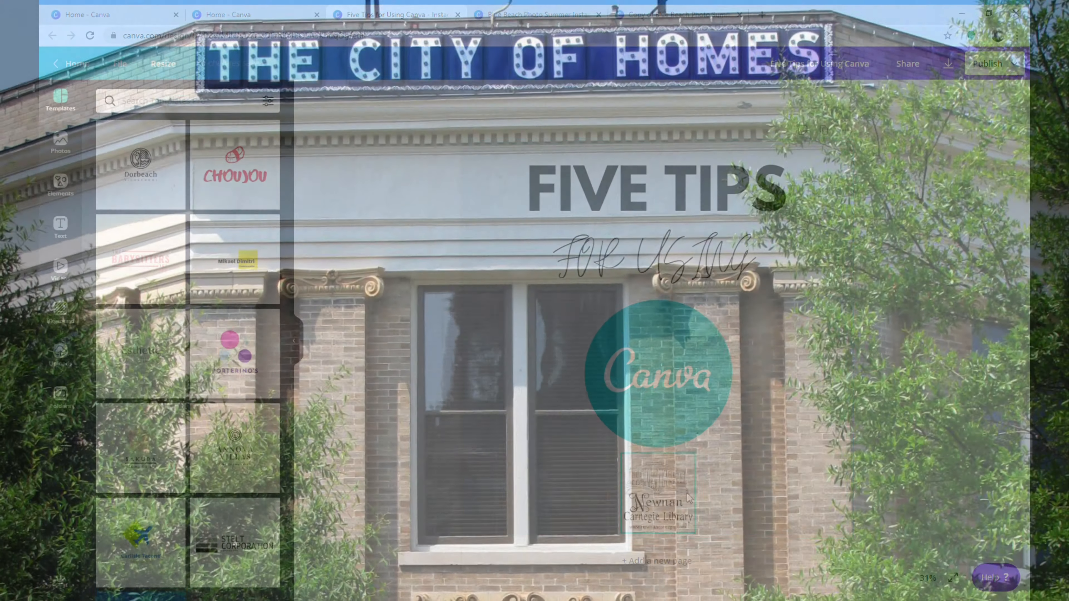